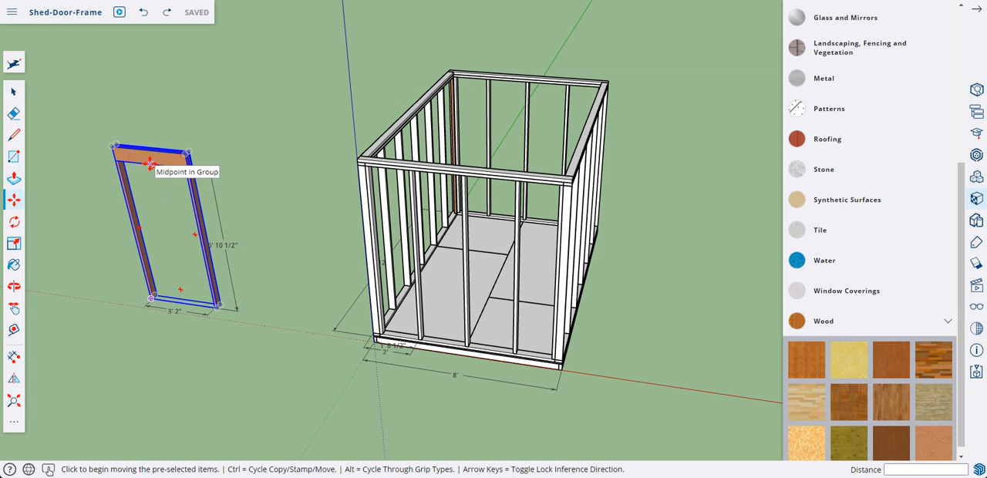
# Copy the door frame by its header's lower midpoint onto the midpoint of the shed front wall's top plate
pyautogui.click(151, 163)
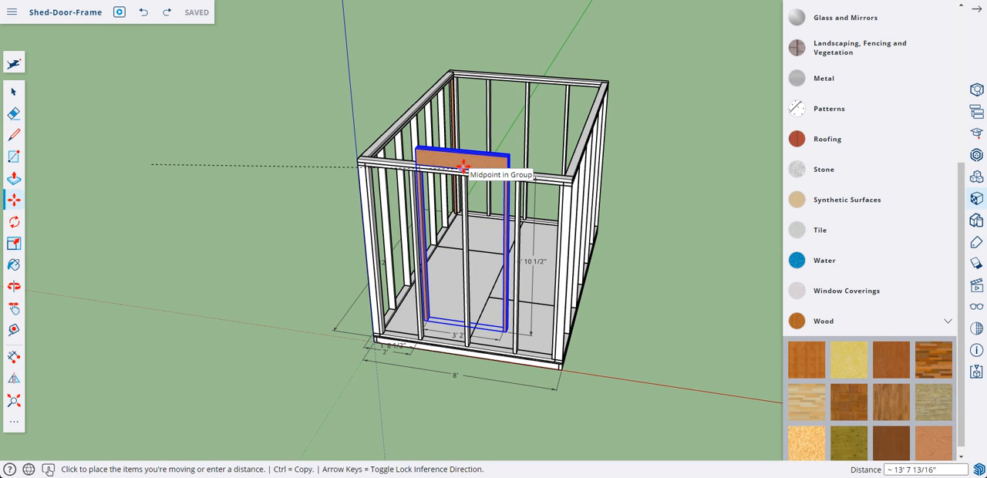
pyautogui.press('ctrl')
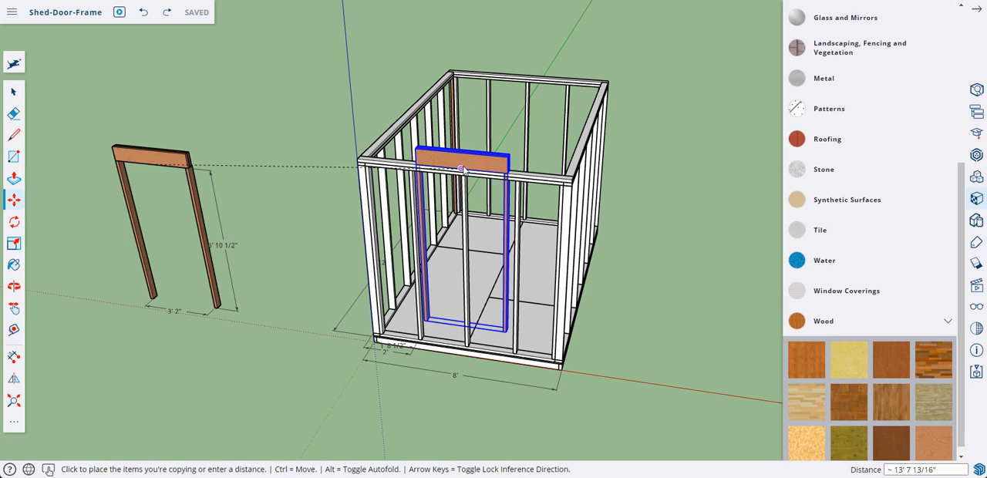
pyautogui.scroll(2, 462, 167)
pyautogui.scroll(2, 462, 168)
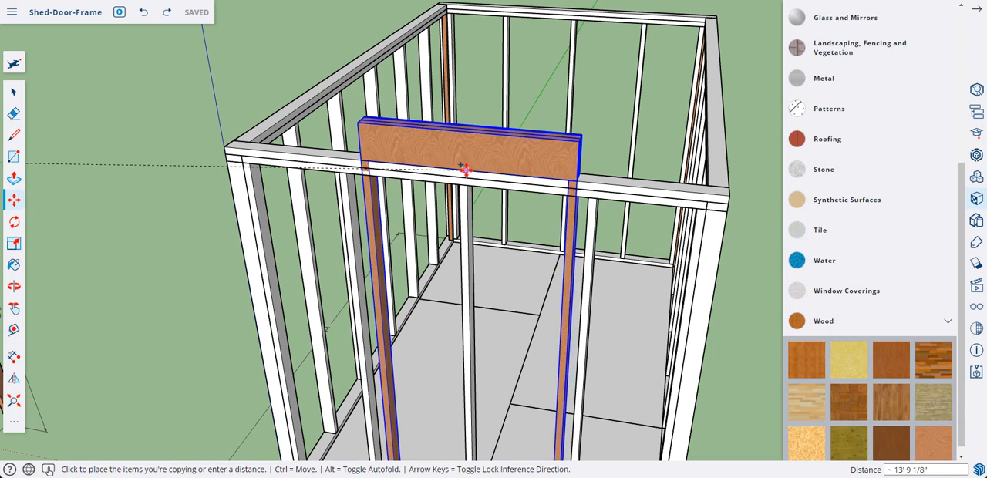
pyautogui.click(459, 170)
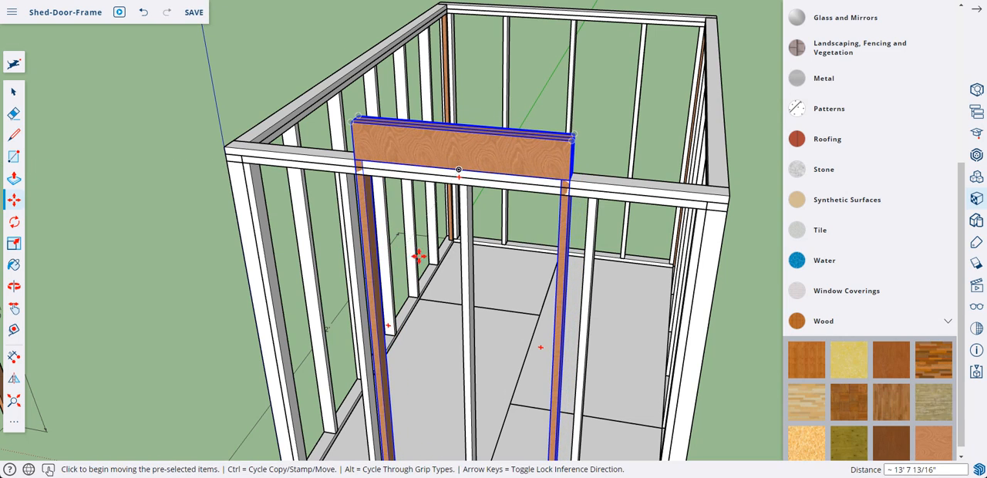
# Copy the door frame in the front wall straight down so its legs rest on the wall's bottom plate
pyautogui.moveTo(418, 257); pyautogui.dragTo(390, 224, button='middle')
pyautogui.scroll(-2, 390, 223)
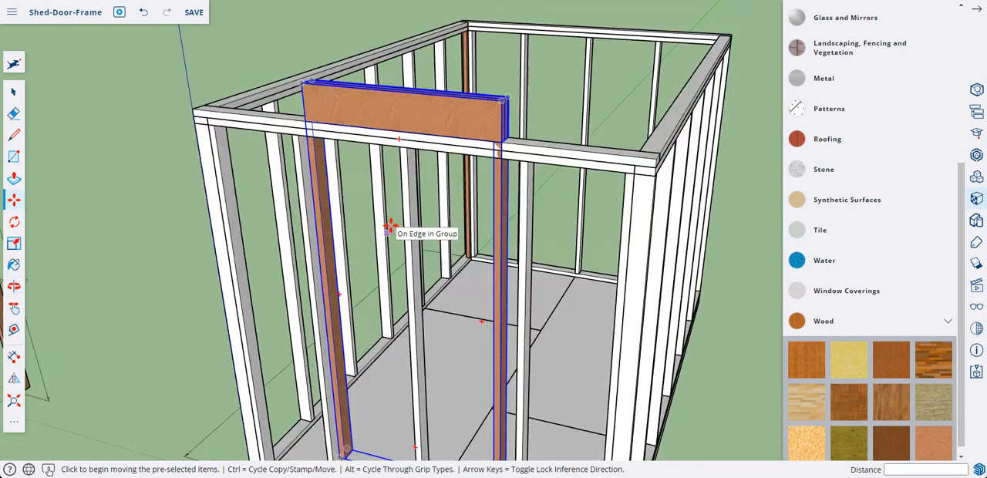
pyautogui.scroll(-1, 393, 223)
pyautogui.scroll(-2, 395, 223)
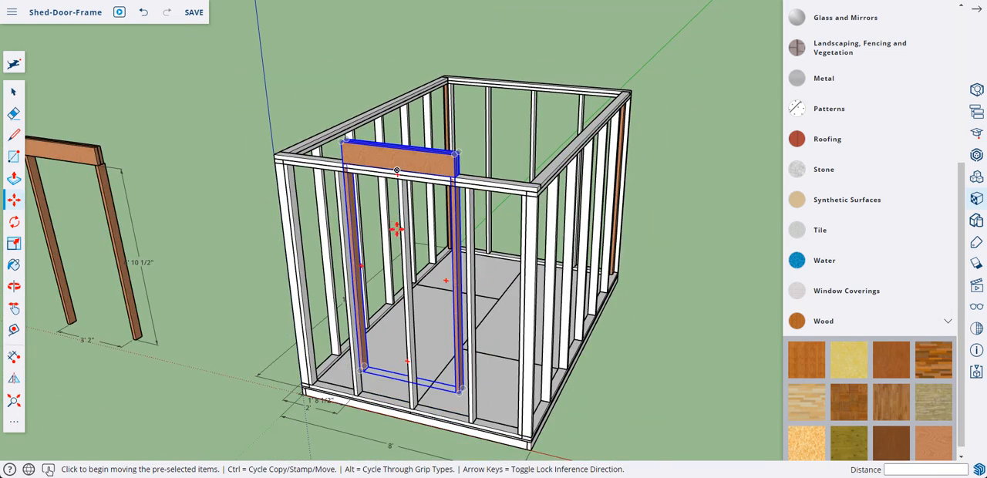
pyautogui.press('ctrl')
pyautogui.moveTo(452, 390); pyautogui.dragTo(455, 375, button='middle')
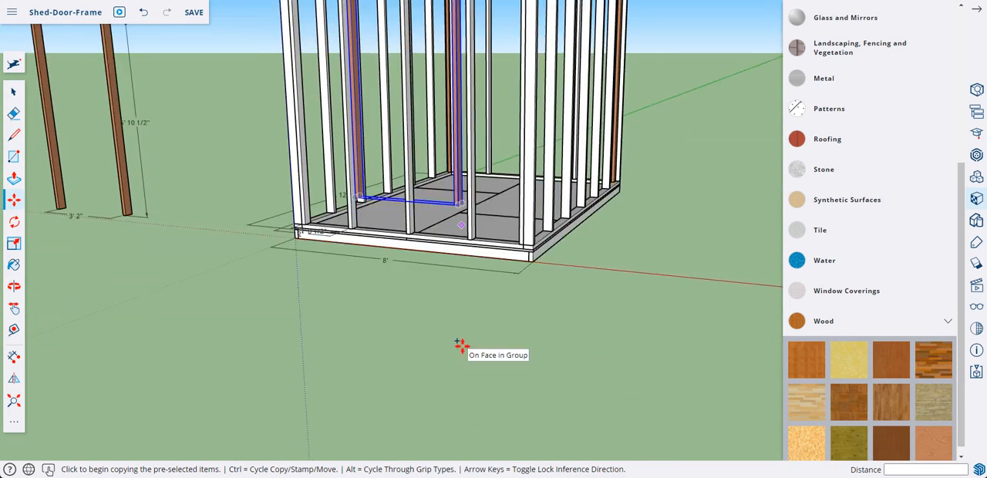
pyautogui.scroll(3, 461, 347)
pyautogui.scroll(3, 461, 345)
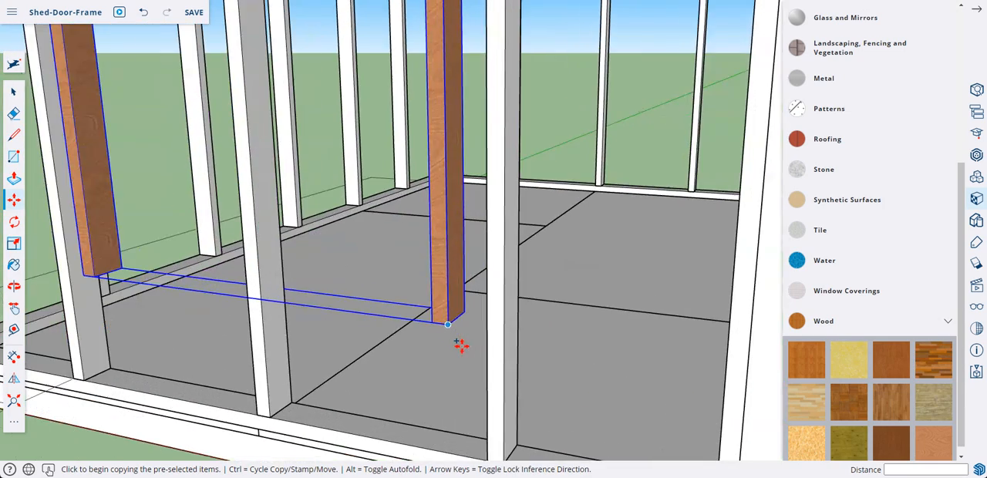
pyautogui.click(452, 328)
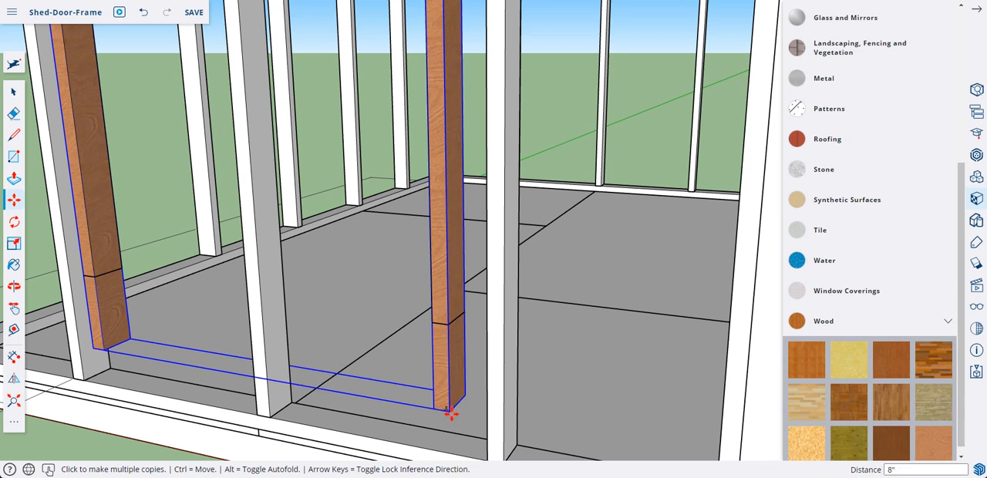
pyautogui.keyDown('shift'); pyautogui.moveTo(453, 417); pyautogui.dragTo(455, 342, button='middle'); pyautogui.keyUp('shift')
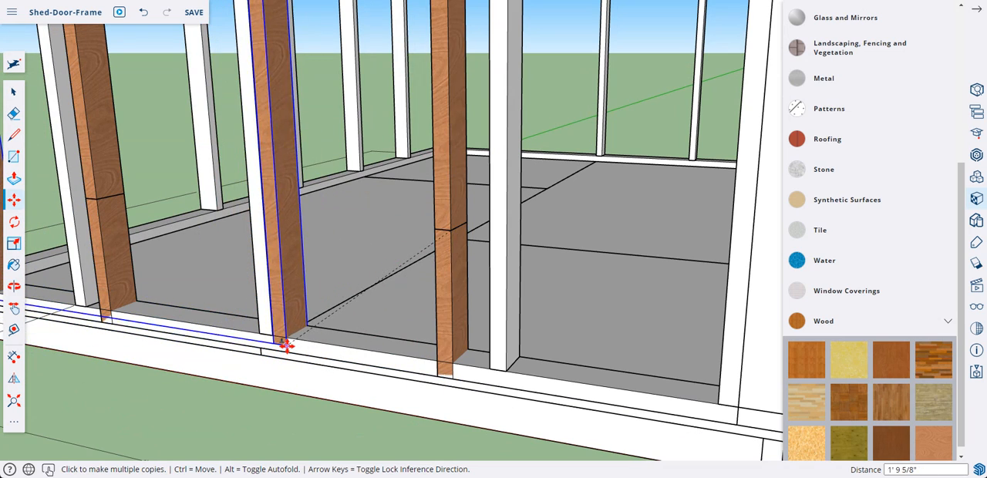
pyautogui.press('Escape')
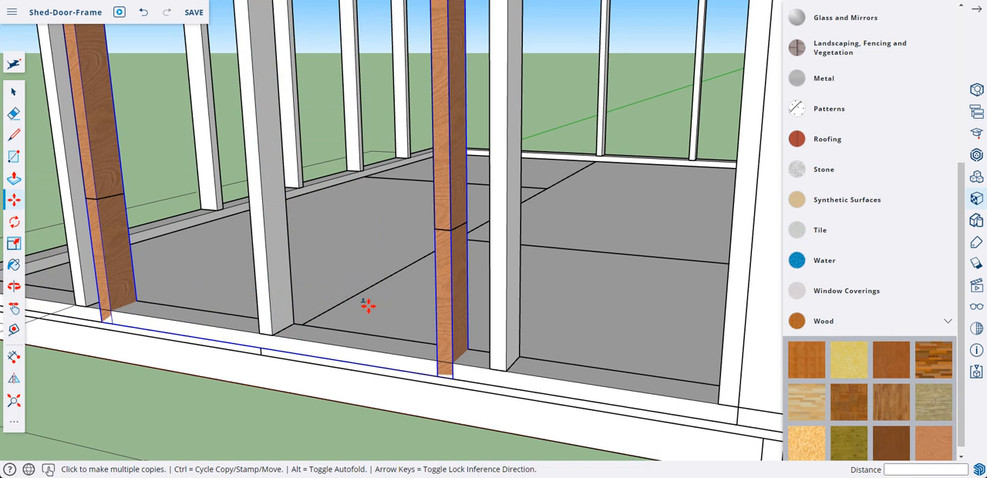
# Delete the higher duplicate of the door frame that sticks up above the front wall's top plate
pyautogui.click(16, 91)
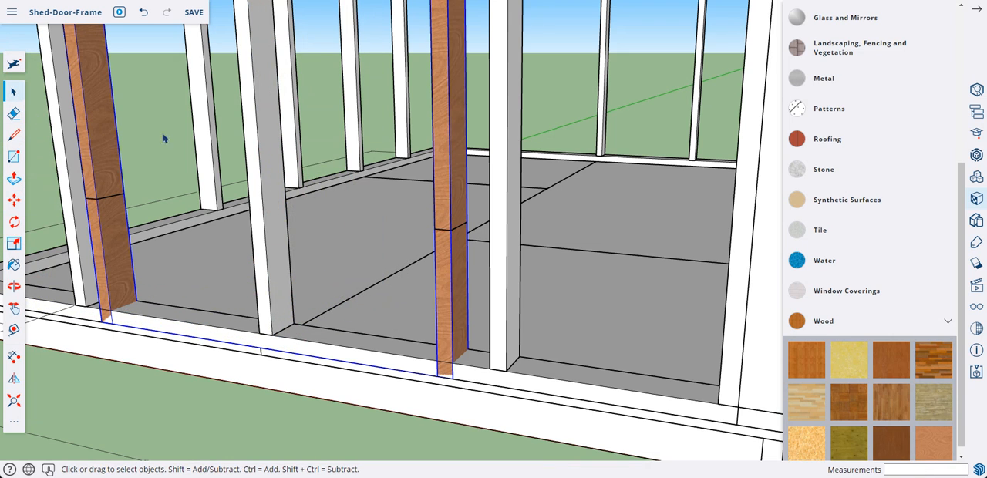
pyautogui.scroll(3, 224, 157)
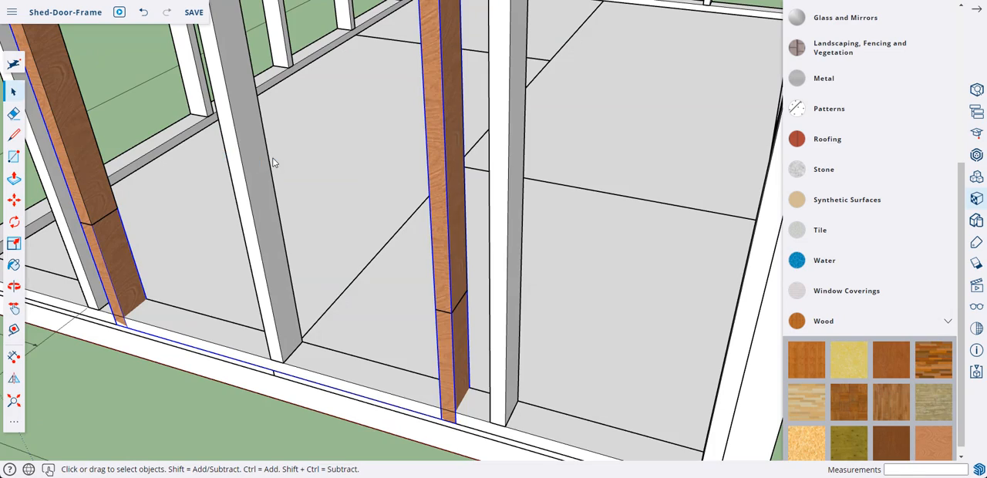
pyautogui.scroll(-5, 274, 162)
pyautogui.moveTo(282, 161); pyautogui.dragTo(460, 234, button='middle')
pyautogui.scroll(3, 383, 199)
pyautogui.moveTo(382, 200); pyautogui.dragTo(418, 135, button='middle')
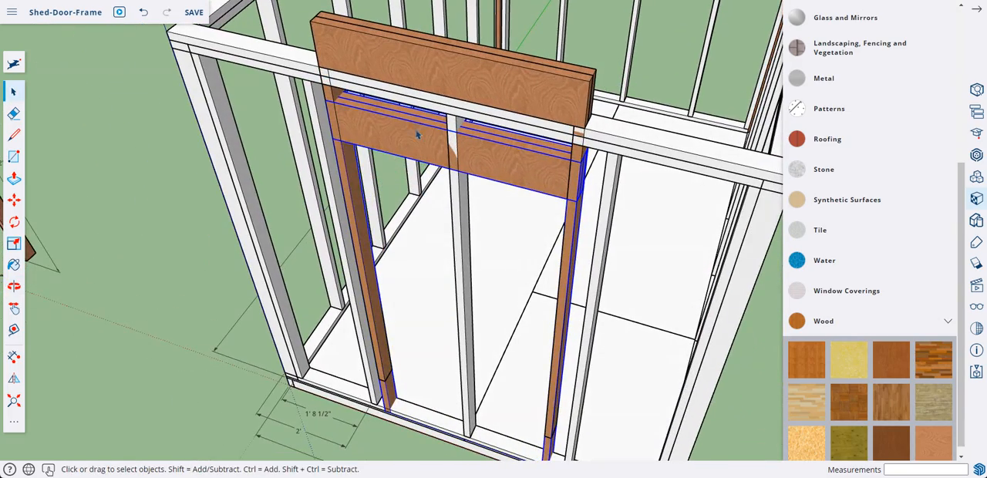
pyautogui.click(403, 66)
pyautogui.press('Delete')
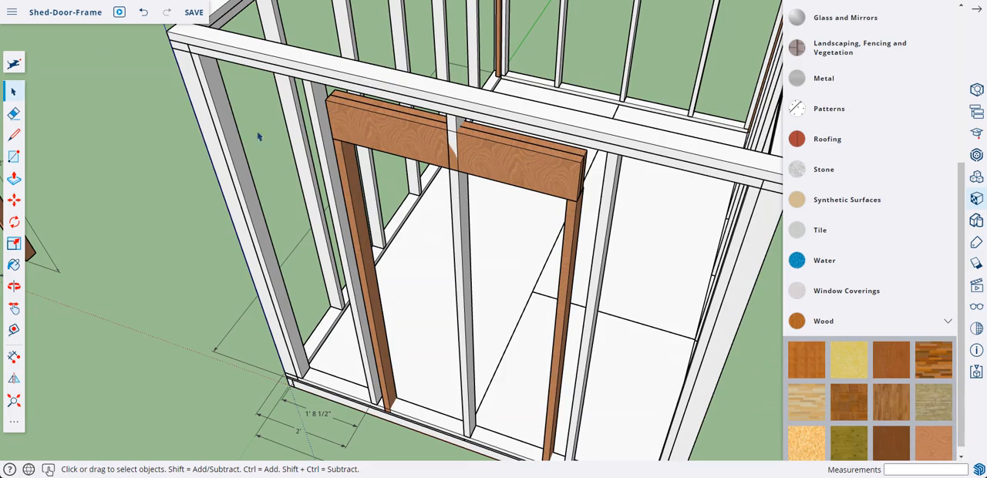
# Delete the original door frame standing beside the shed
pyautogui.moveTo(98, 188); pyautogui.dragTo(71, 246, button='middle')
pyautogui.hotkey('ctrl', 'z')
pyautogui.hotkey('ctrl', 'z')
pyautogui.hotkey('ctrl', 'z')
pyautogui.hotkey('ctrl', 'z')
pyautogui.hotkey('ctrl', 'z')
pyautogui.hotkey('ctrl', 'z')
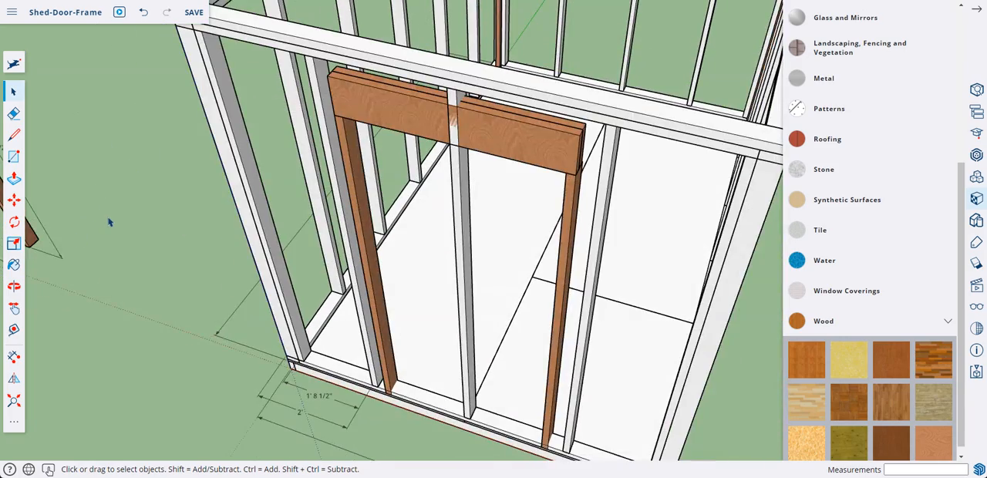
pyautogui.hotkey('ctrl', 'z')
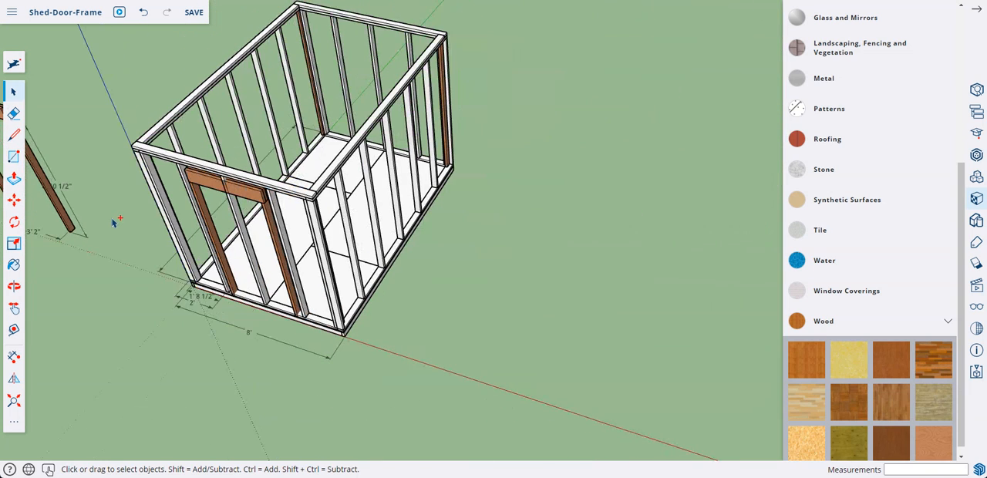
pyautogui.click(70, 224)
pyautogui.press('Delete')
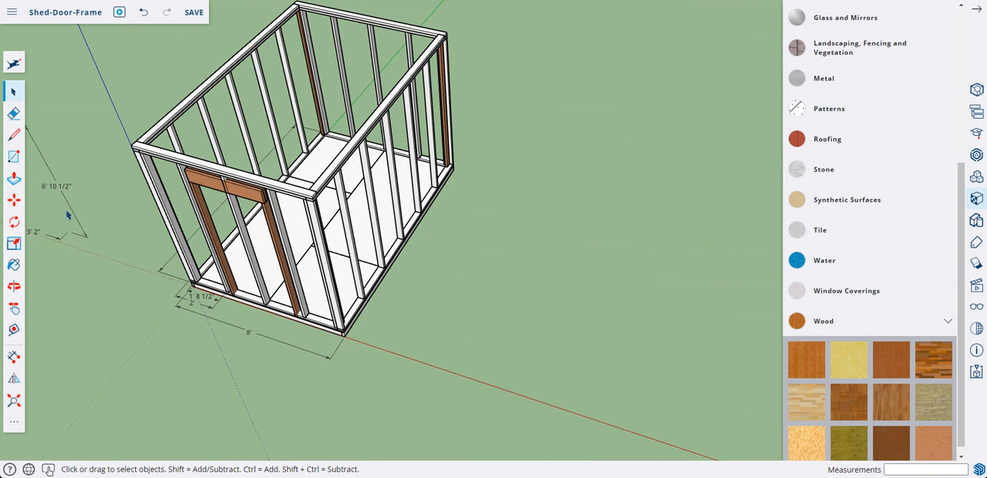
# Erase the leftover 6' 10 1/2" and 3' 2" dimensions beside the shed
pyautogui.moveTo(128, 225); pyautogui.dragTo(330, 223, button='middle')
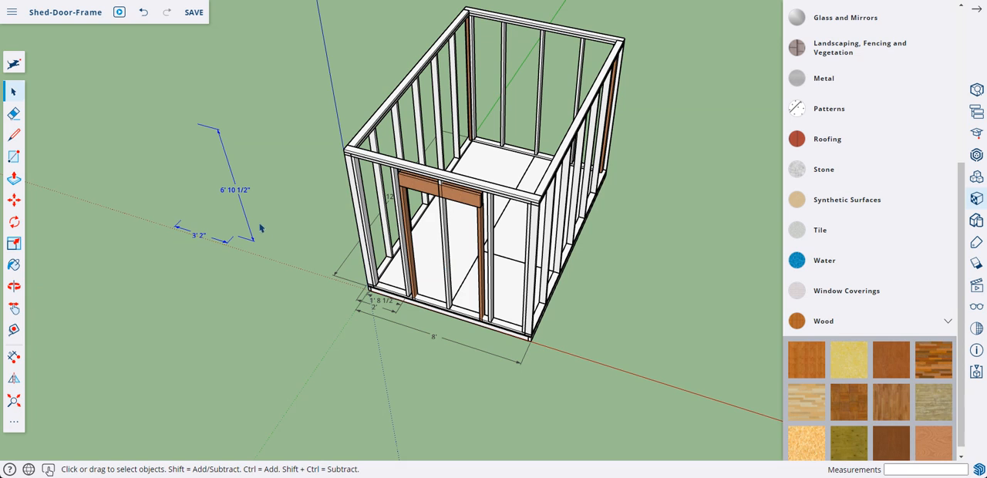
pyautogui.click(13, 114)
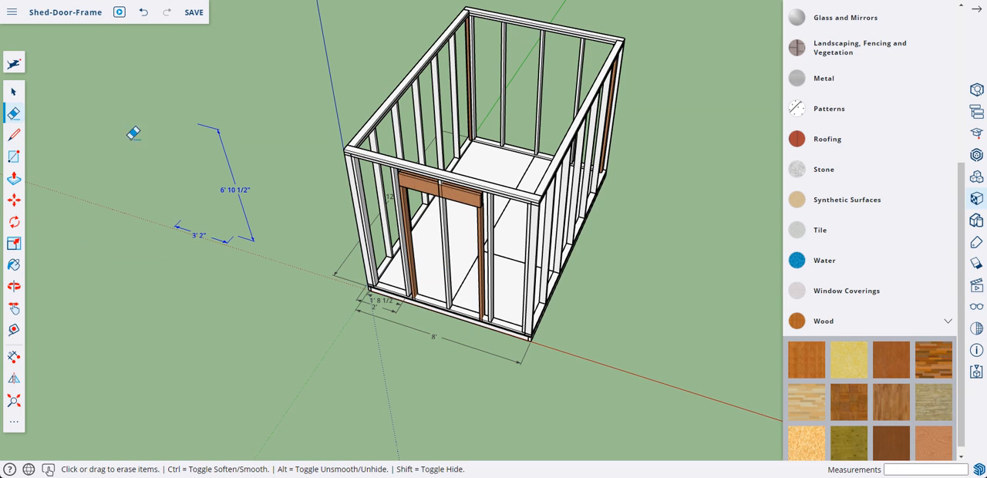
pyautogui.click(242, 186)
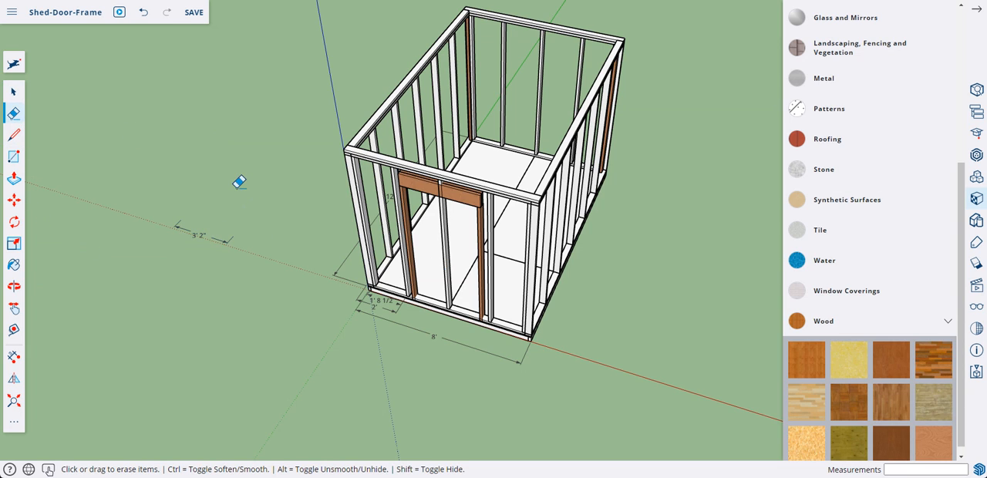
pyautogui.click(201, 232)
# Open the front wall group and move its middle stud straight up until its lower end rests on top of the door header
pyautogui.moveTo(472, 206)
pyautogui.mouseDown(button='middle')
pyautogui.moveTo(448, 220)
pyautogui.moveTo(446, 207)
pyautogui.moveTo(480, 177)
pyautogui.moveTo(535, 159)
pyautogui.moveTo(535, 150)
pyautogui.mouseUp(button='middle')
pyautogui.scroll(5, 444, 220)
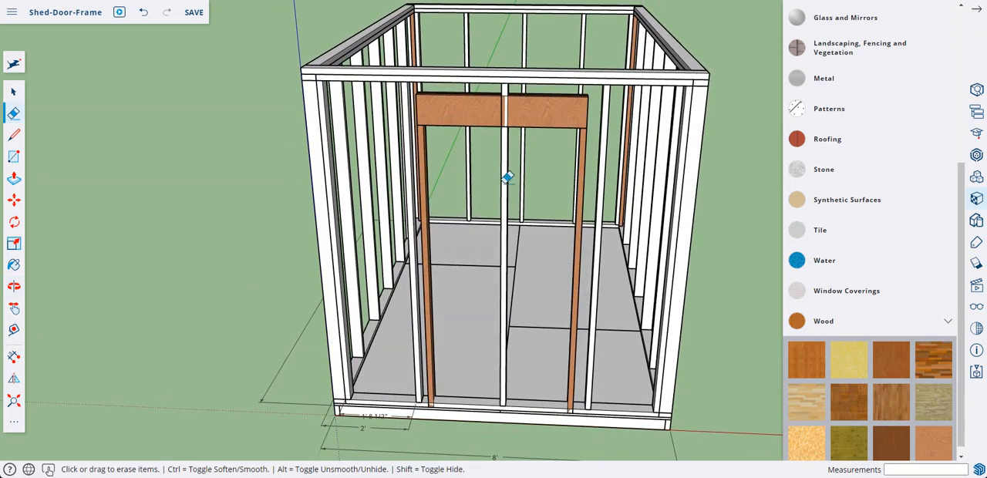
pyautogui.moveTo(508, 177)
pyautogui.mouseDown(button='middle')
pyautogui.moveTo(460, 194)
pyautogui.moveTo(440, 220)
pyautogui.moveTo(491, 208)
pyautogui.mouseUp(button='middle')
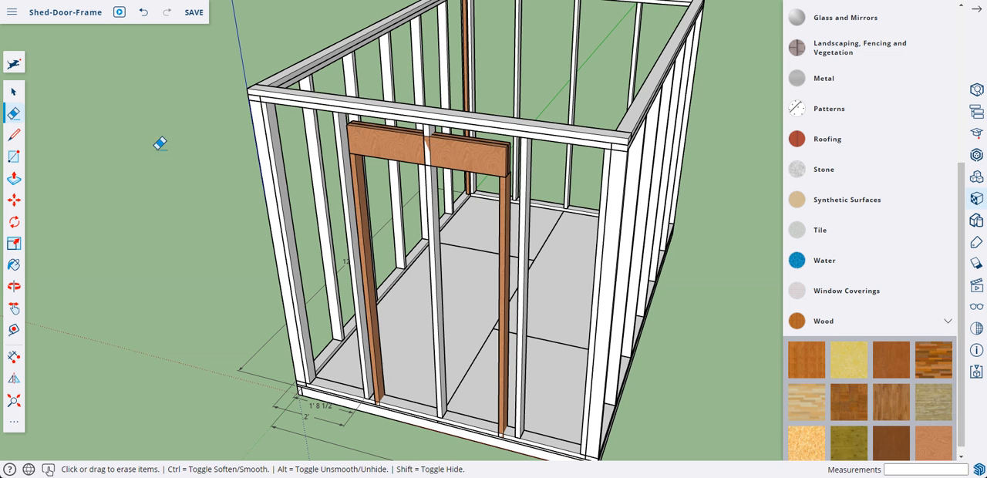
pyautogui.click(13, 92)
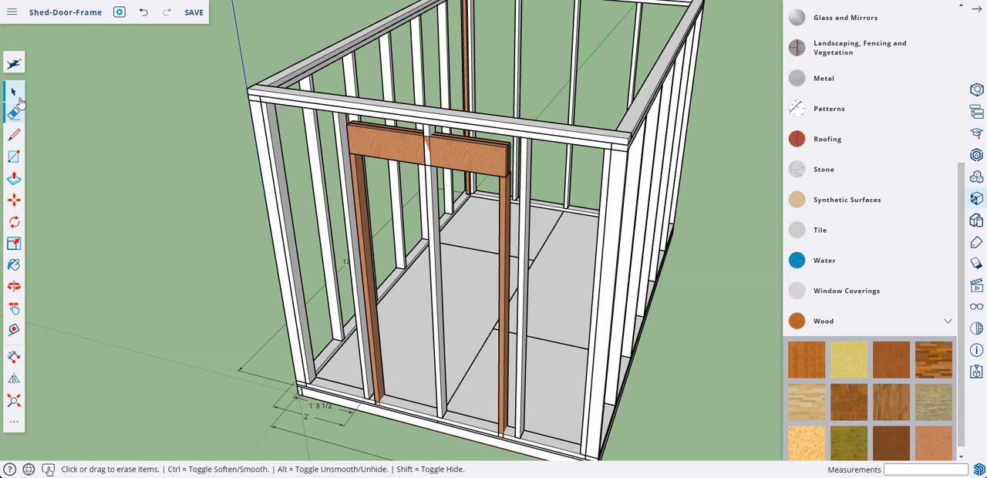
pyautogui.doubleClick(434, 205)
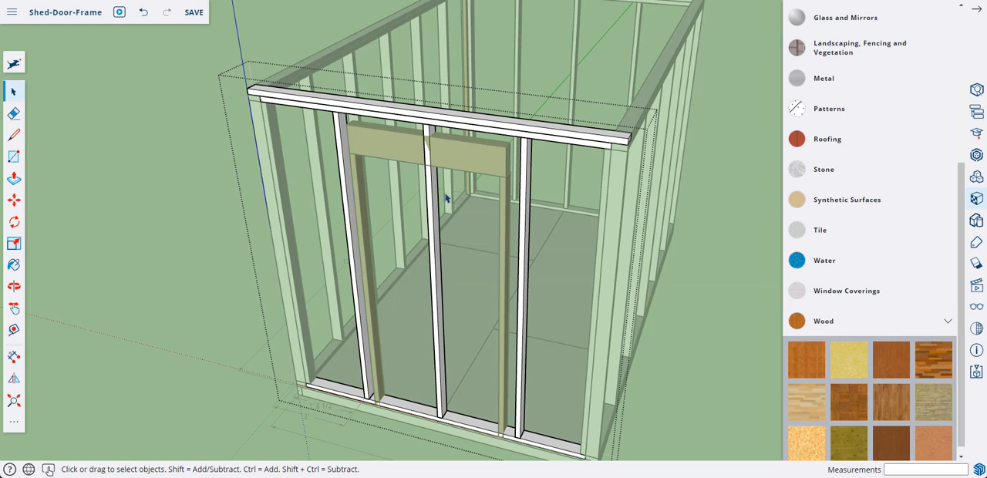
pyautogui.click(439, 401)
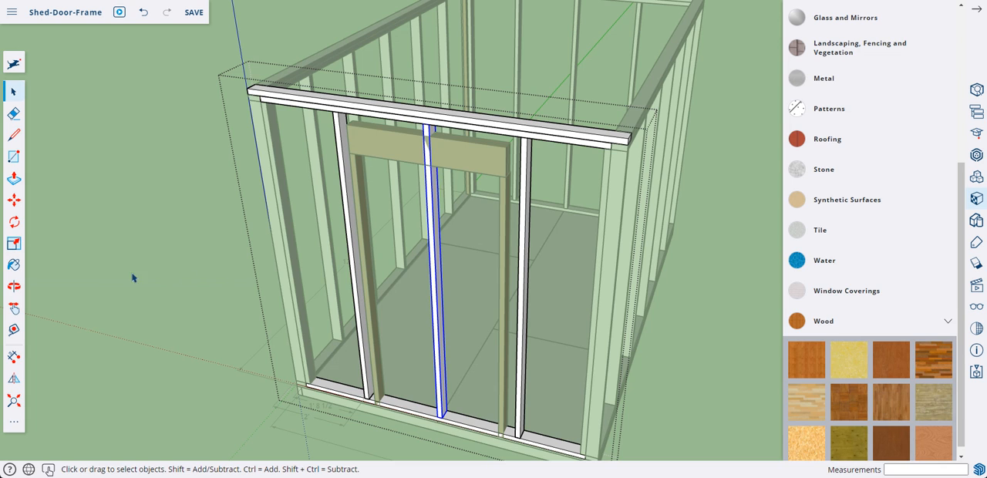
pyautogui.click(14, 203)
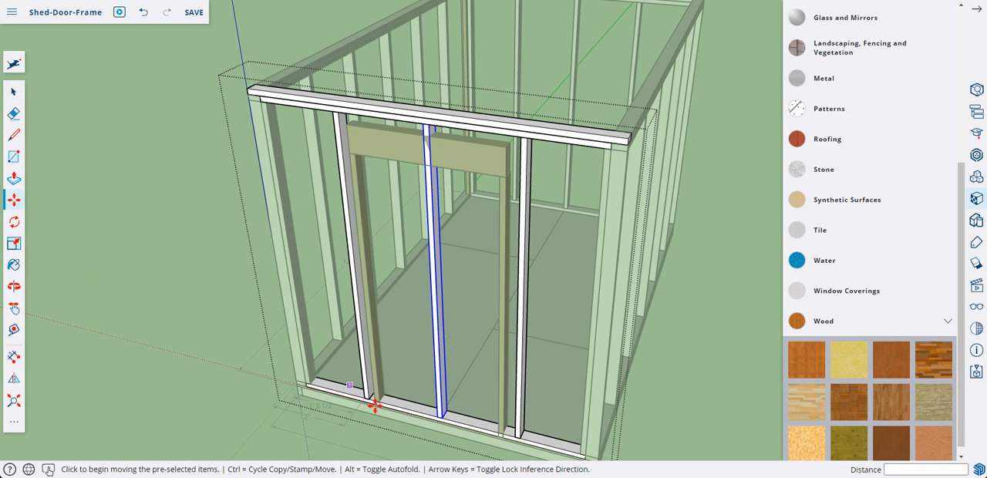
pyautogui.click(435, 417)
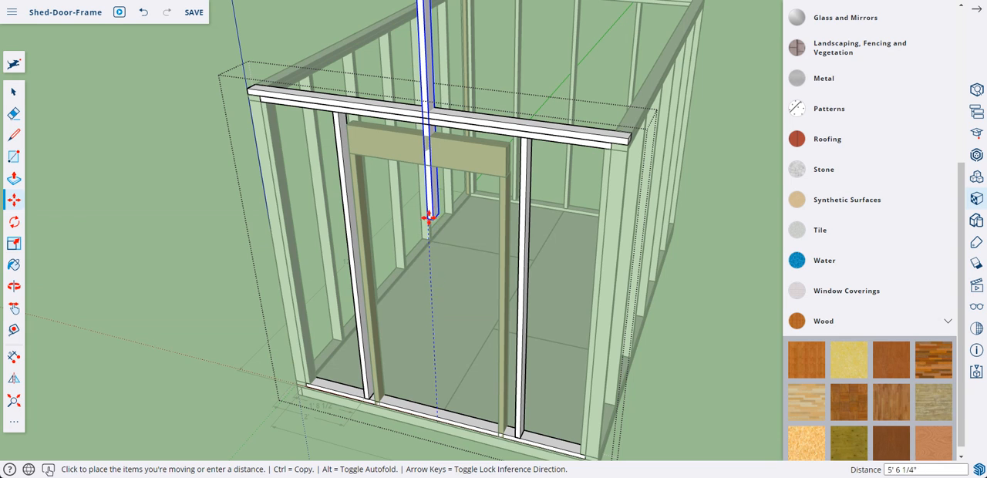
pyautogui.click(425, 136)
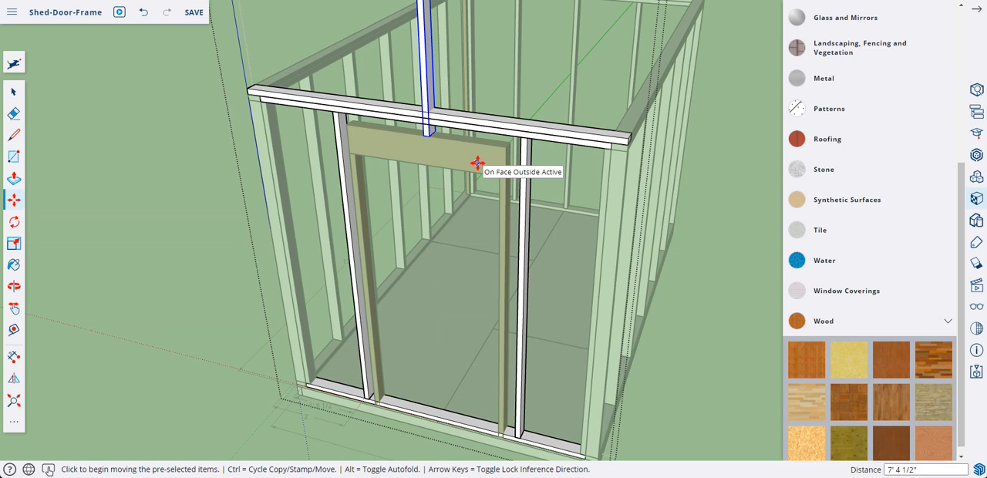
# Edit the raised stud's group and push its top face down 7' 4 1/2" to the top plate's underside, leaving a short cripple above the header
pyautogui.moveTo(477, 166)
pyautogui.keyDown('shift'); pyautogui.mouseDown(button='middle')
pyautogui.moveTo(477, 242)
pyautogui.moveTo(477, 163)
pyautogui.mouseUp(button='middle'); pyautogui.keyUp('shift')
pyautogui.scroll(-8, 477, 162)
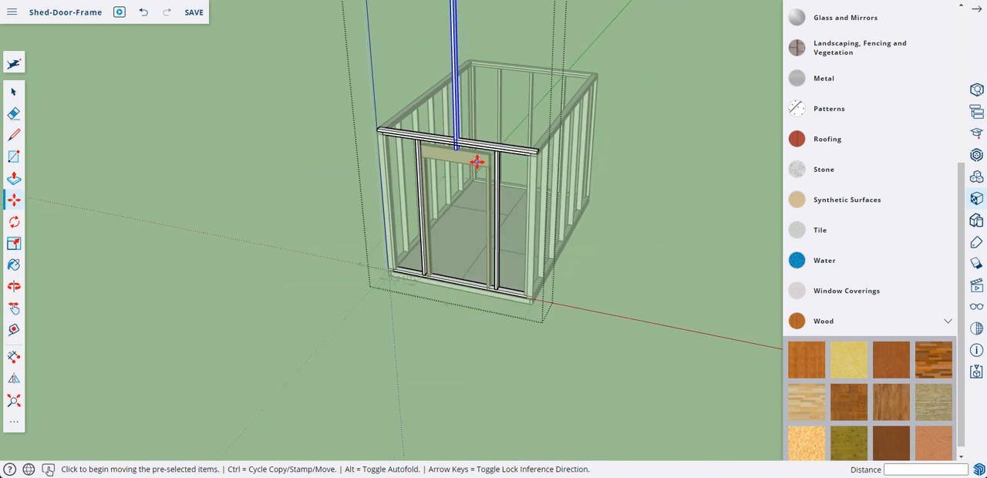
pyautogui.scroll(5, 482, 122)
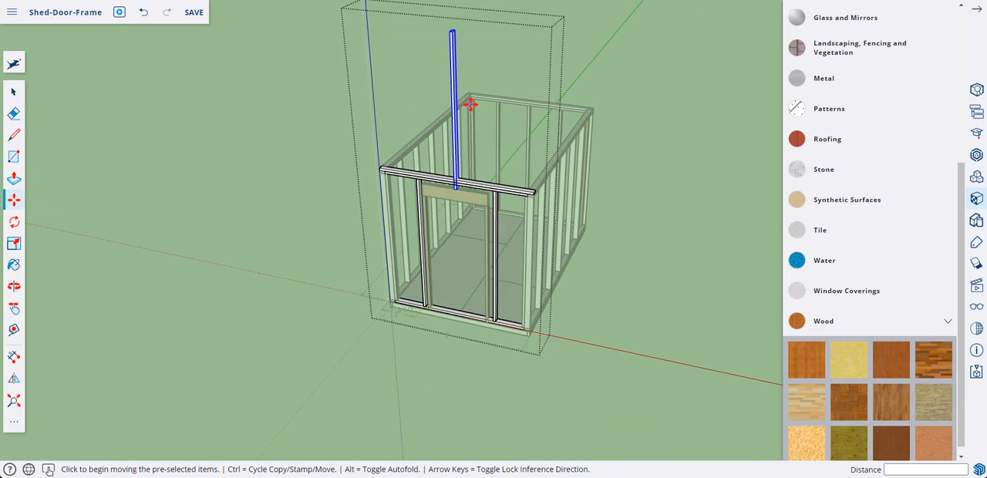
pyautogui.moveTo(469, 101); pyautogui.dragTo(459, 121, button='middle')
pyautogui.press('ctrl')
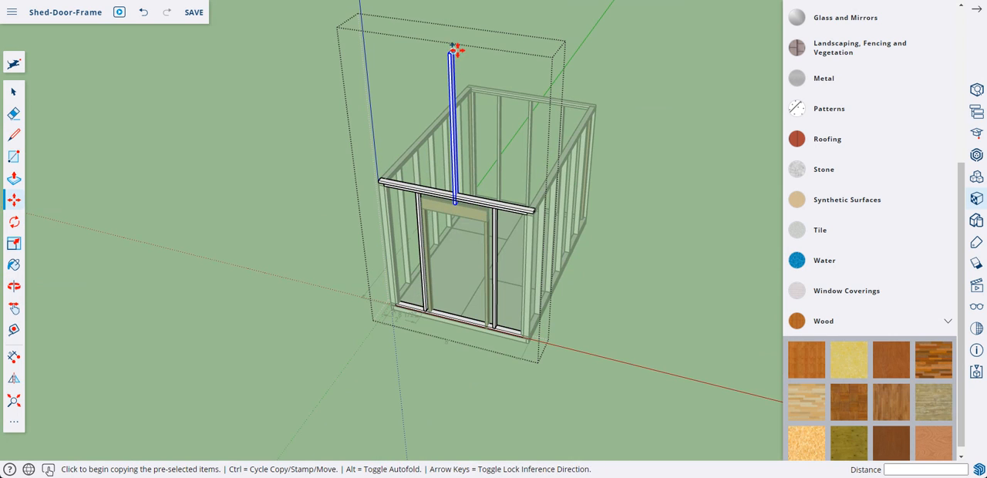
pyautogui.click(451, 52)
pyautogui.scroll(10, 452, 53)
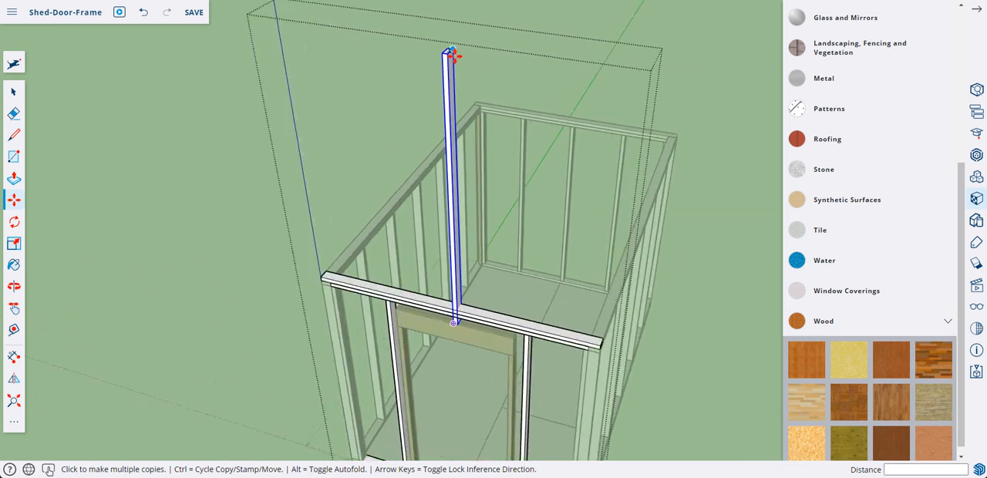
pyautogui.rightClick(437, 74)
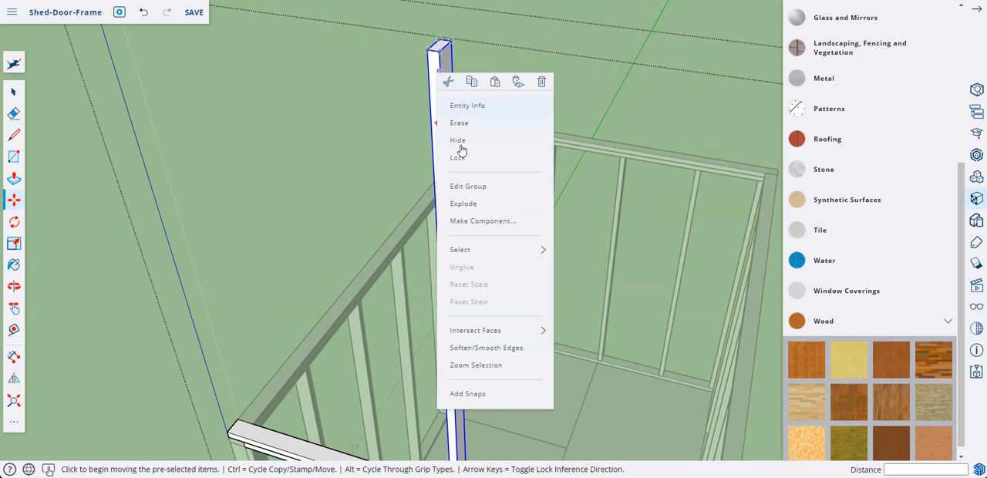
pyautogui.click(468, 187)
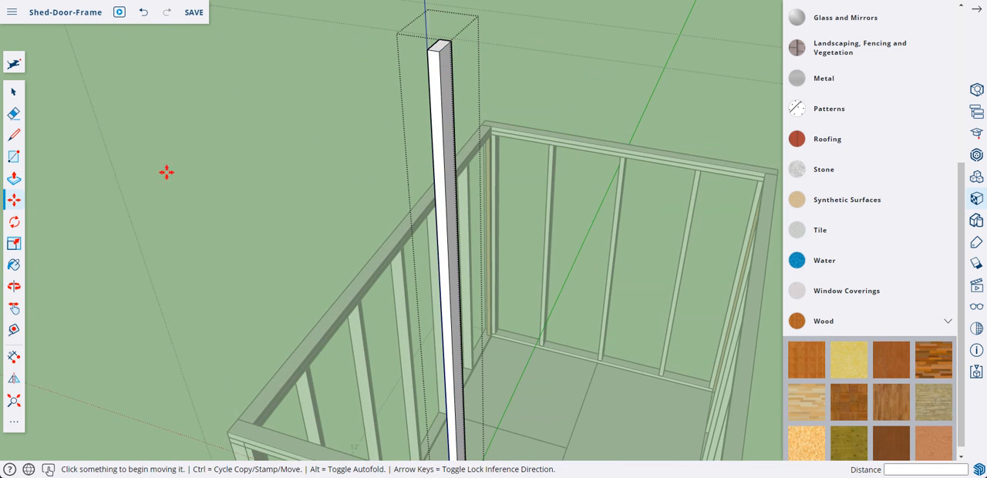
pyautogui.click(16, 184)
pyautogui.click(439, 45)
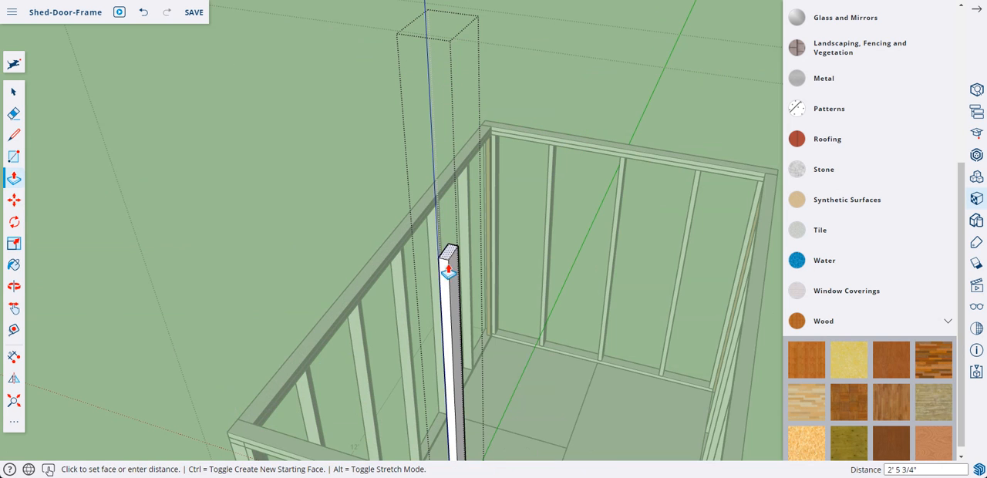
pyautogui.moveTo(449, 301); pyautogui.dragTo(465, 178, button='middle')
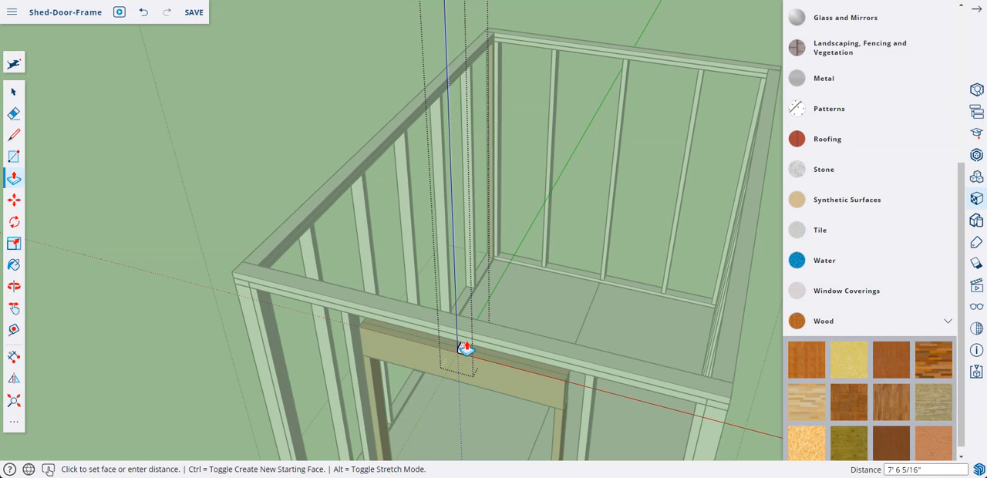
pyautogui.click(467, 351)
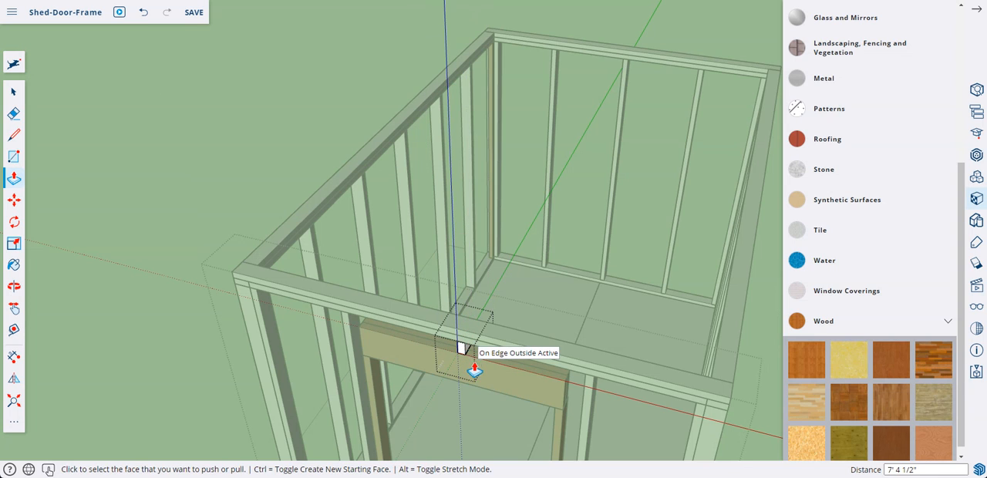
pyautogui.moveTo(461, 349); pyautogui.dragTo(489, 306, button='middle')
pyautogui.rightClick(313, 124)
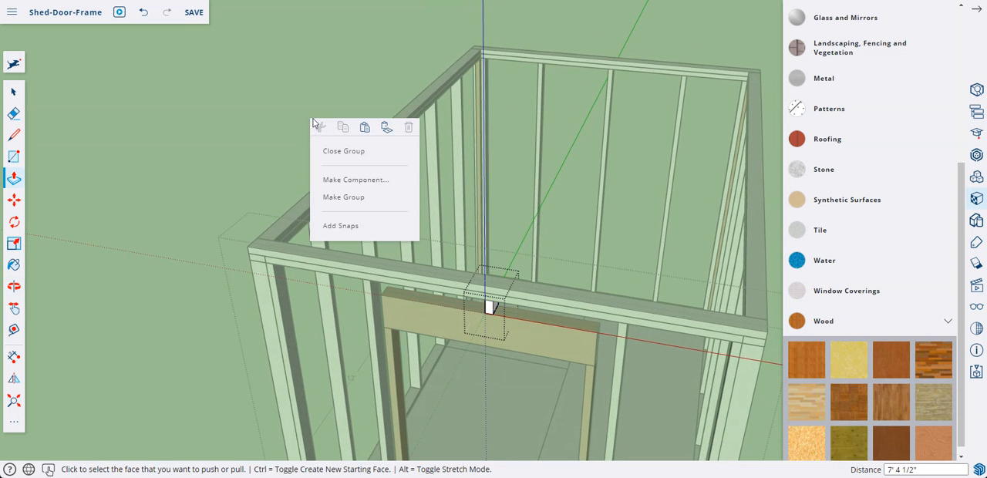
pyautogui.click(344, 152)
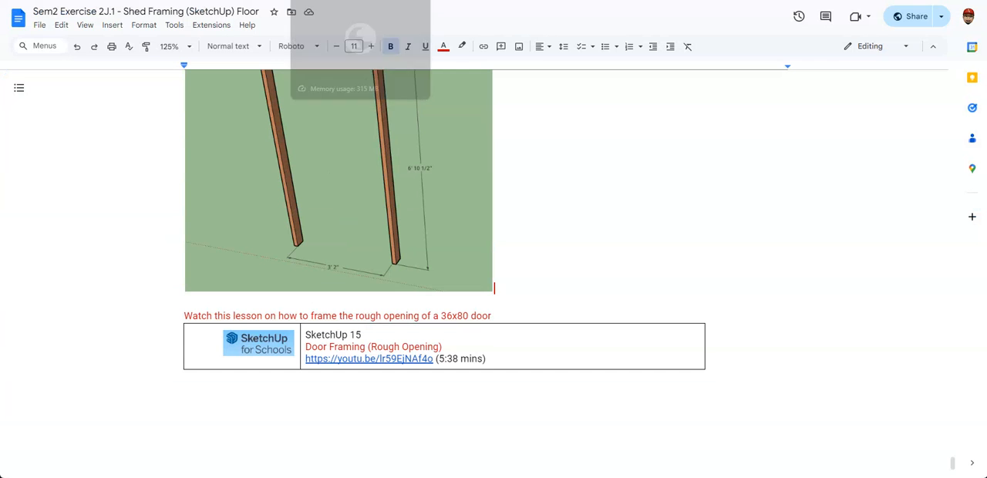
# Review the door framing diagram in section 7 of the Google Docs exercise and close the front wall group in SketchUp
pyautogui.scroll(10, 396, 137)
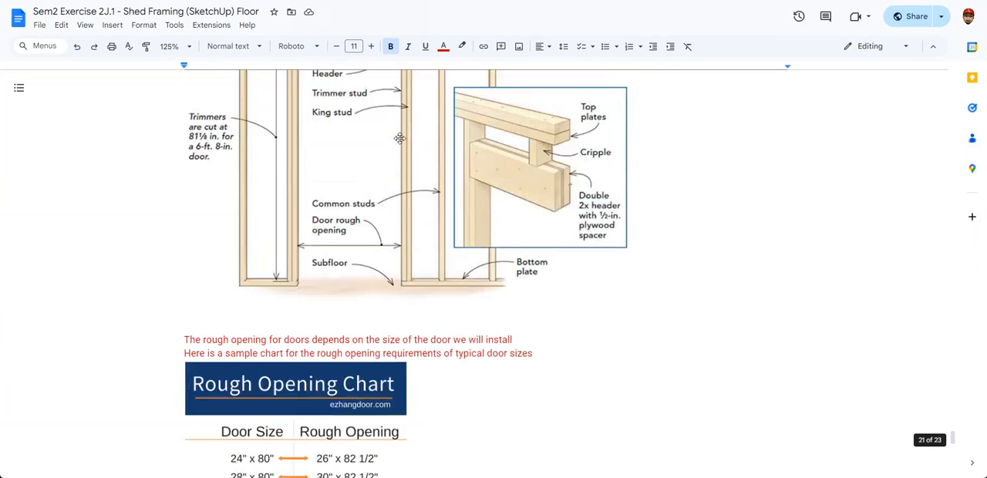
pyautogui.scroll(5, 399, 138)
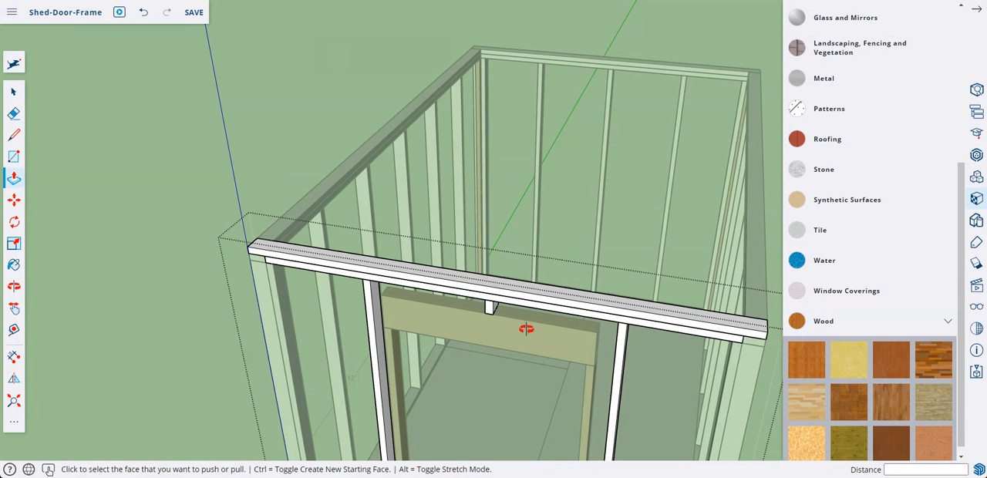
pyautogui.moveTo(524, 328)
pyautogui.mouseDown(button='middle')
pyautogui.moveTo(502, 324)
pyautogui.moveTo(414, 253)
pyautogui.mouseUp(button='middle')
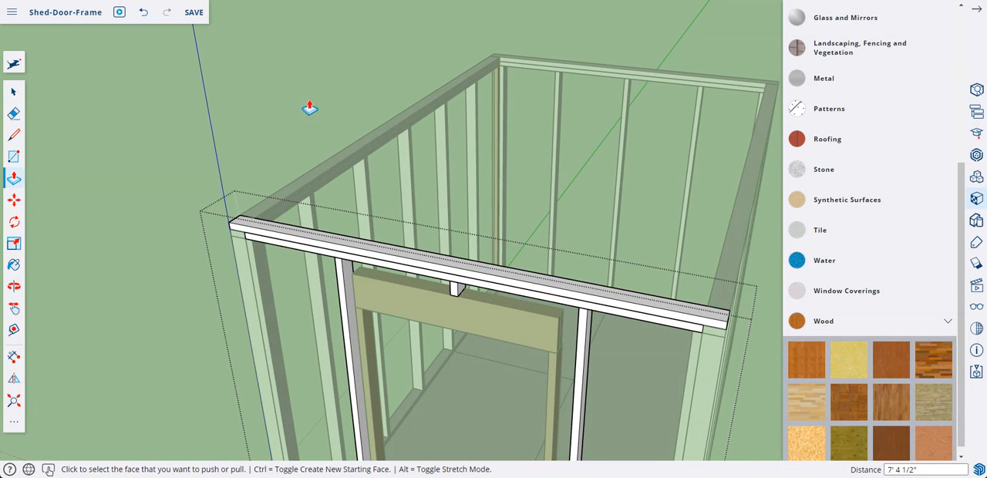
pyautogui.rightClick(309, 108)
pyautogui.click(337, 127)
# Inside the door frame group, copy the right trimmer stud 1 1/2" outward so the copy sits flush against it
pyautogui.moveTo(337, 127); pyautogui.dragTo(583, 266, button='middle')
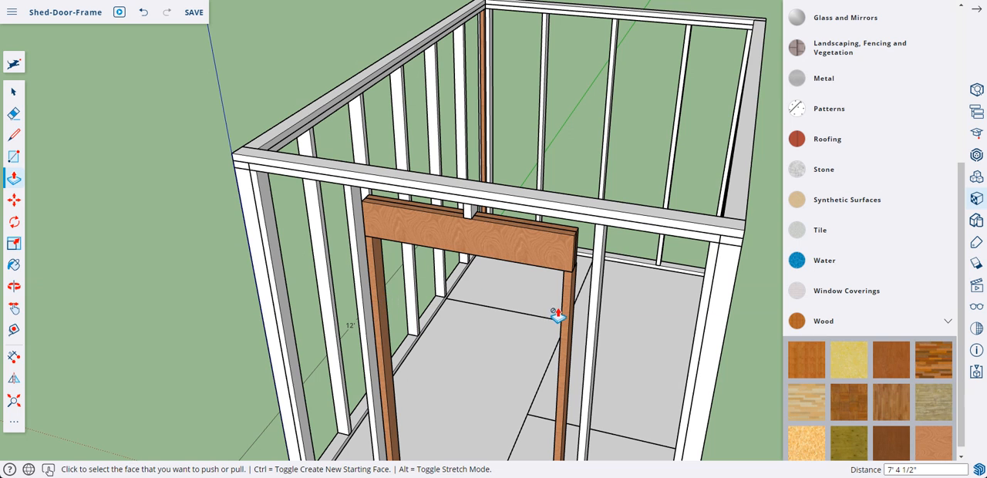
pyautogui.moveTo(594, 310); pyautogui.dragTo(578, 301, button='middle')
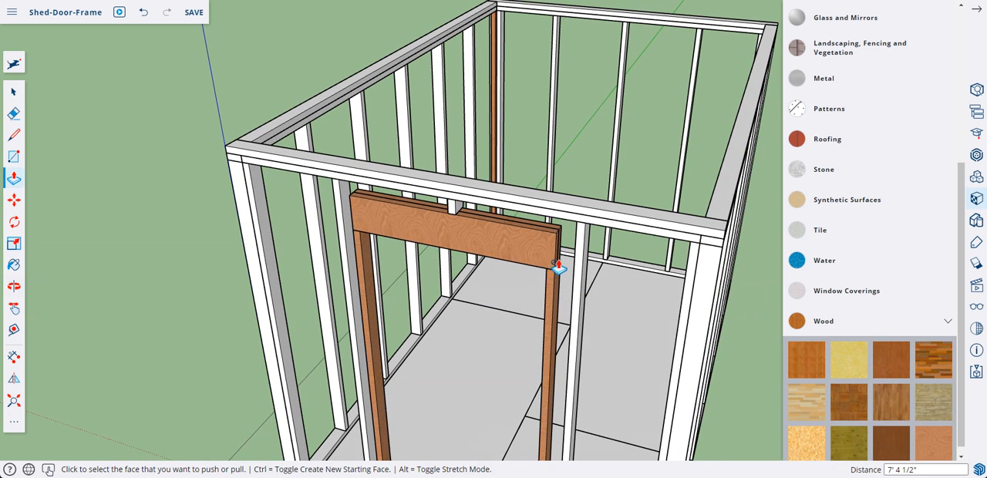
pyautogui.moveTo(558, 279); pyautogui.dragTo(510, 254, button='middle')
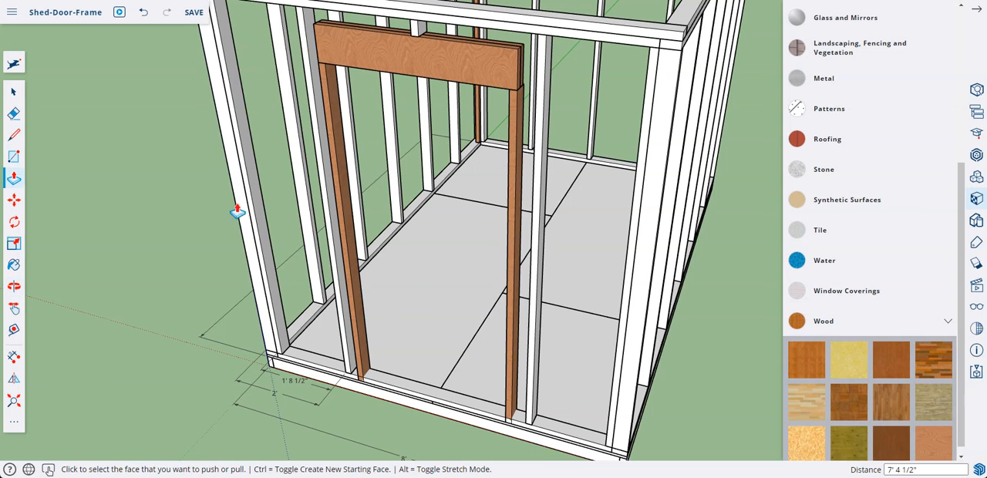
pyautogui.click(13, 91)
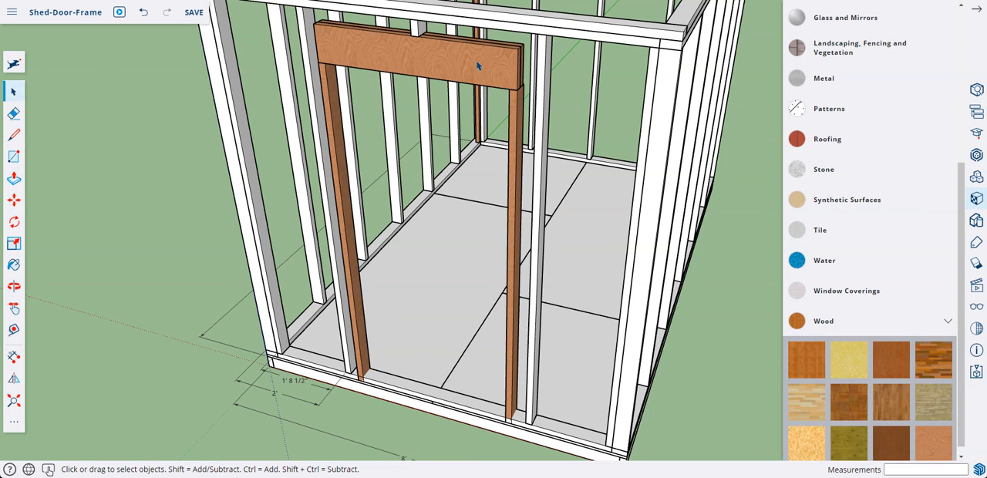
pyautogui.doubleClick(516, 128)
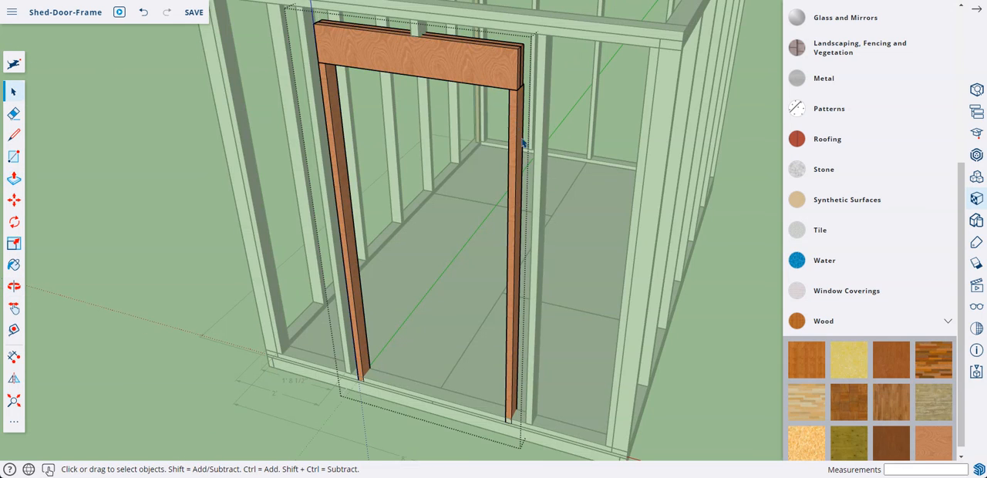
pyautogui.click(514, 392)
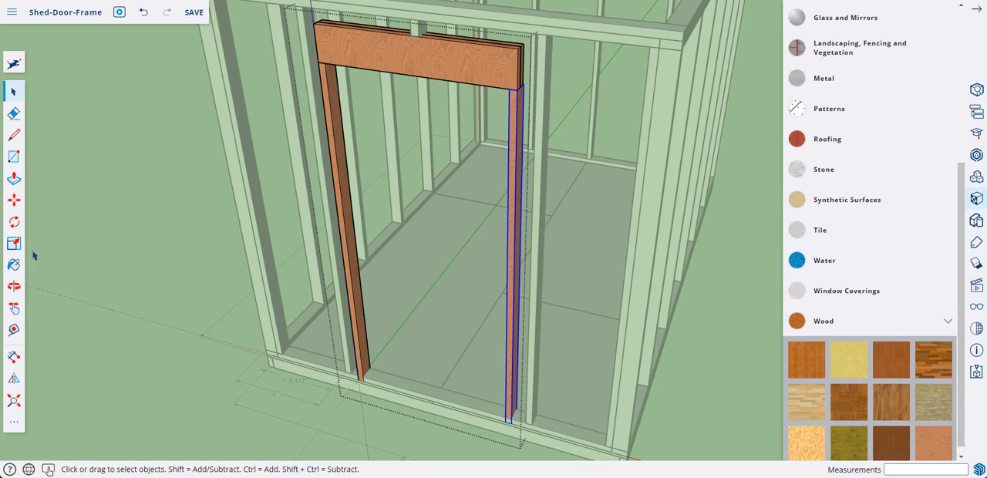
pyautogui.click(14, 200)
pyautogui.press('ctrl')
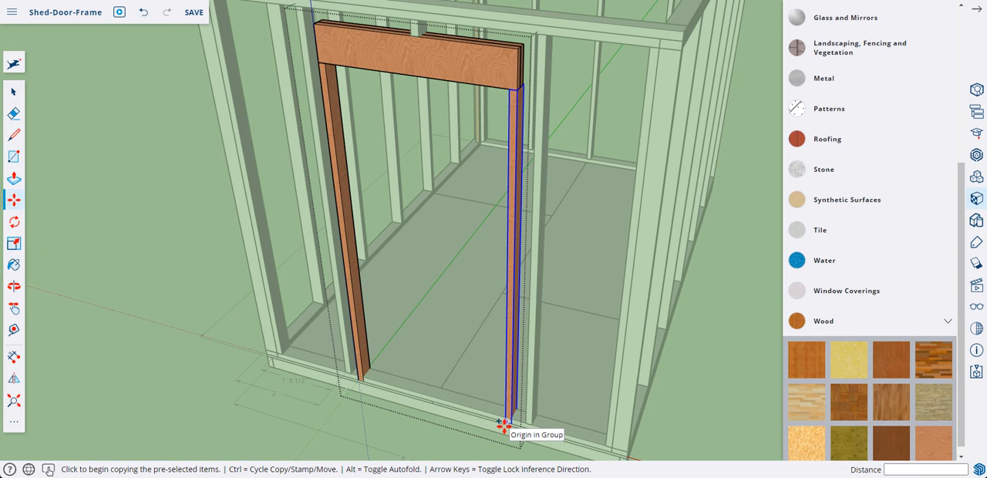
pyautogui.click(503, 425)
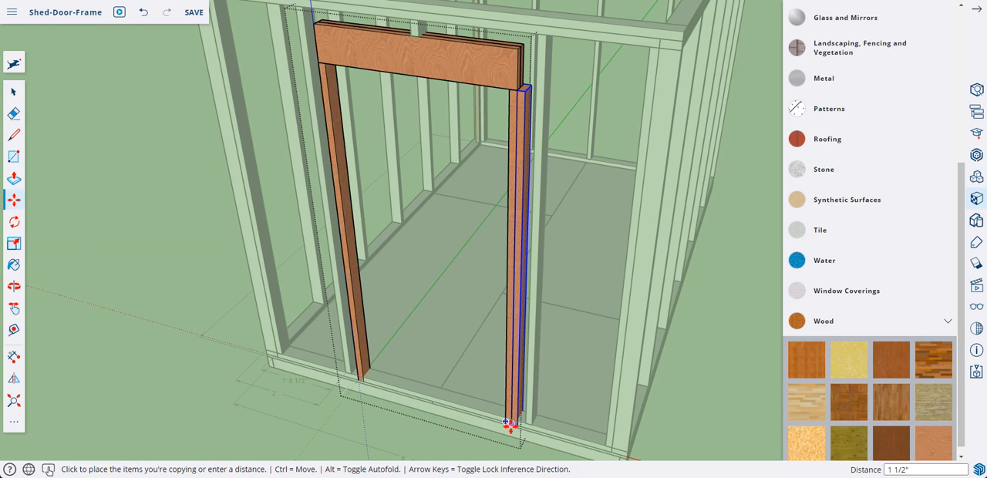
pyautogui.click(512, 424)
# Extend the copied stud's top face up 10 1/2" to the underside of the top plate to form a king stud, and close its group
pyautogui.moveTo(499, 94); pyautogui.dragTo(516, 112, button='middle')
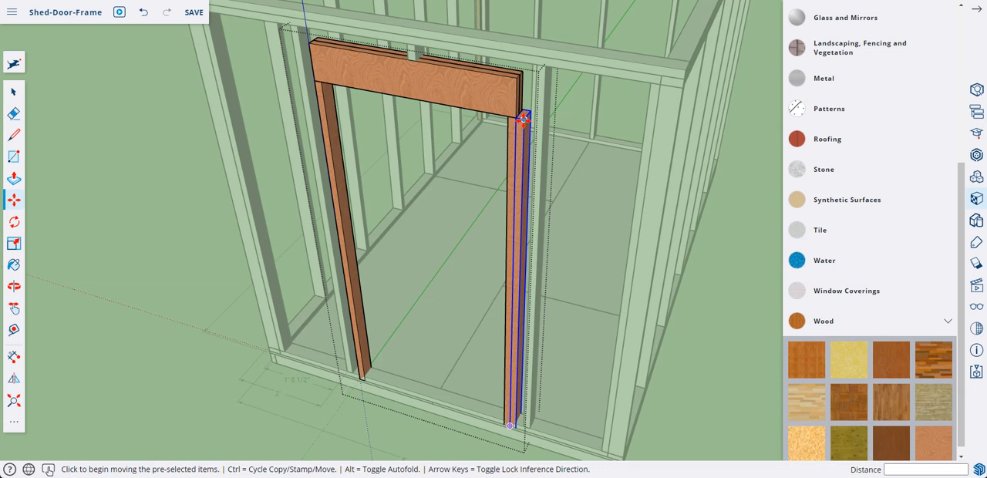
pyautogui.rightClick(523, 120)
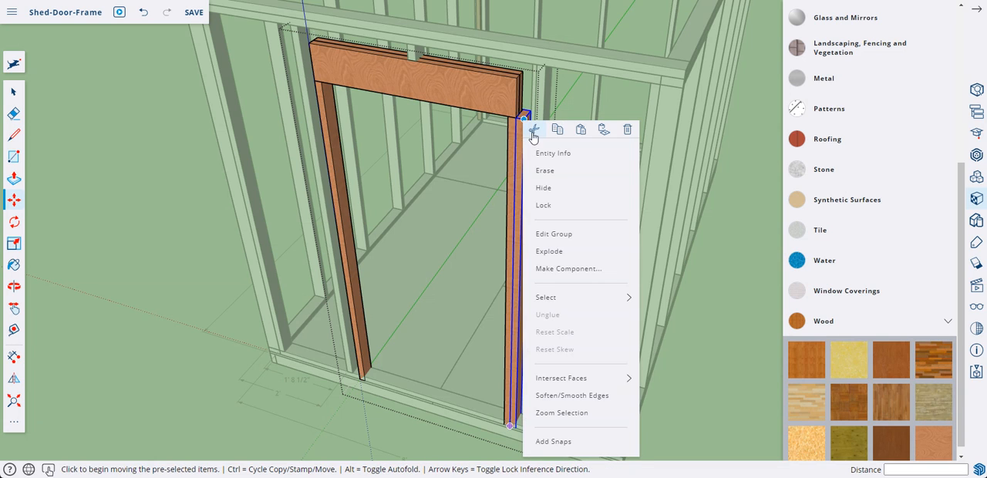
pyautogui.click(559, 234)
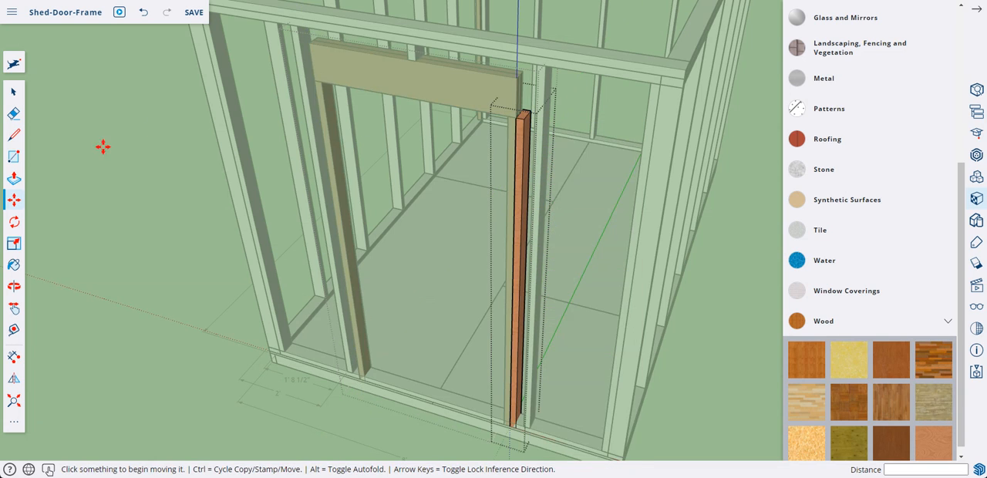
pyautogui.click(14, 179)
pyautogui.click(524, 119)
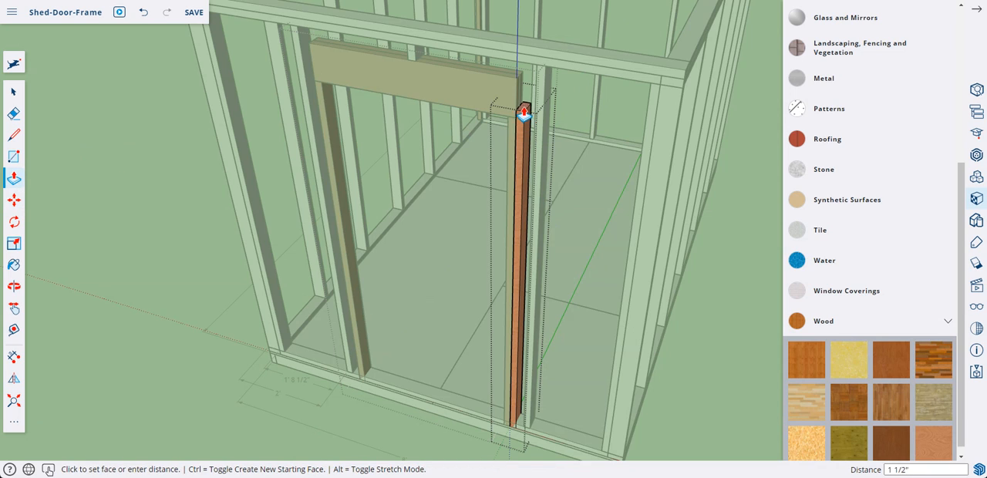
pyautogui.click(541, 74)
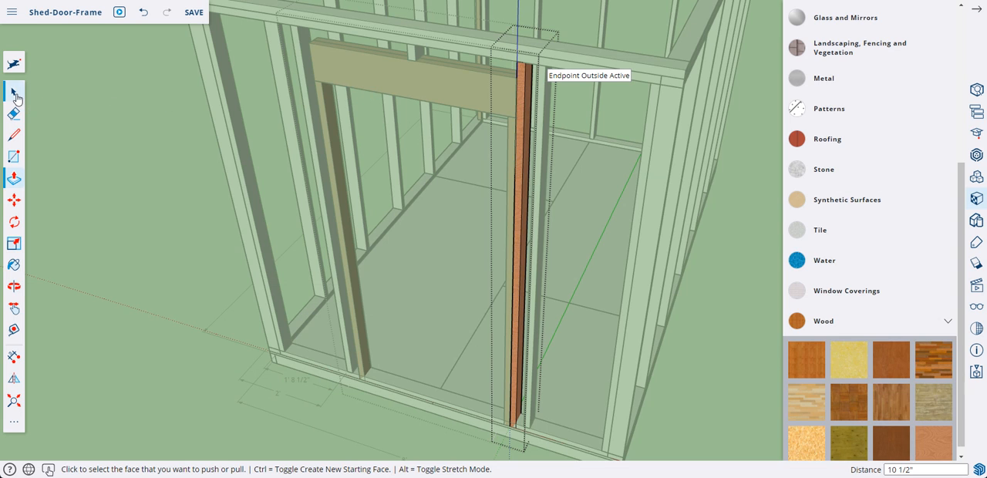
pyautogui.rightClick(108, 106)
pyautogui.click(139, 139)
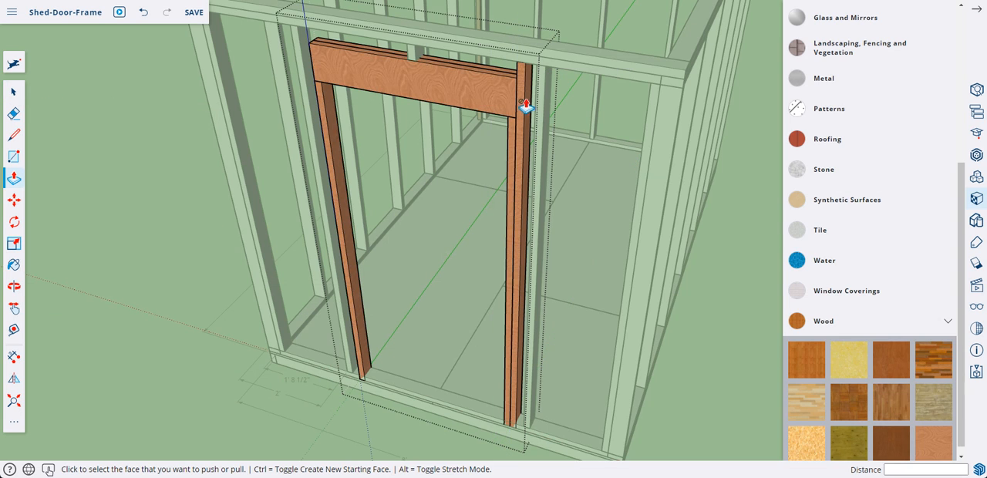
# Create a flipped copy of the king stud on the door frame's opposite side, offsetting the mirror plane 1' 9 1/4" to the header's middle, and close the group
pyautogui.click(13, 91)
pyautogui.click(526, 105)
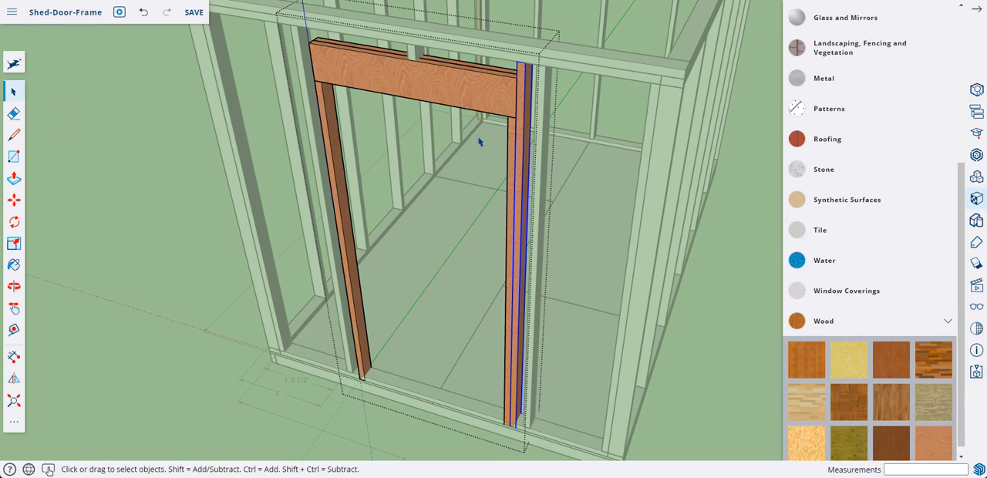
pyautogui.click(14, 378)
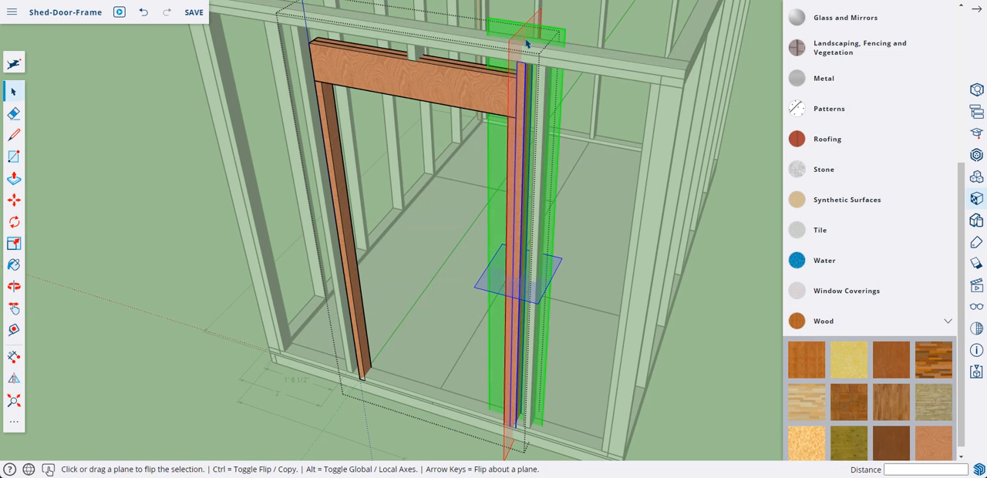
pyautogui.moveTo(526, 43); pyautogui.dragTo(411, 101)
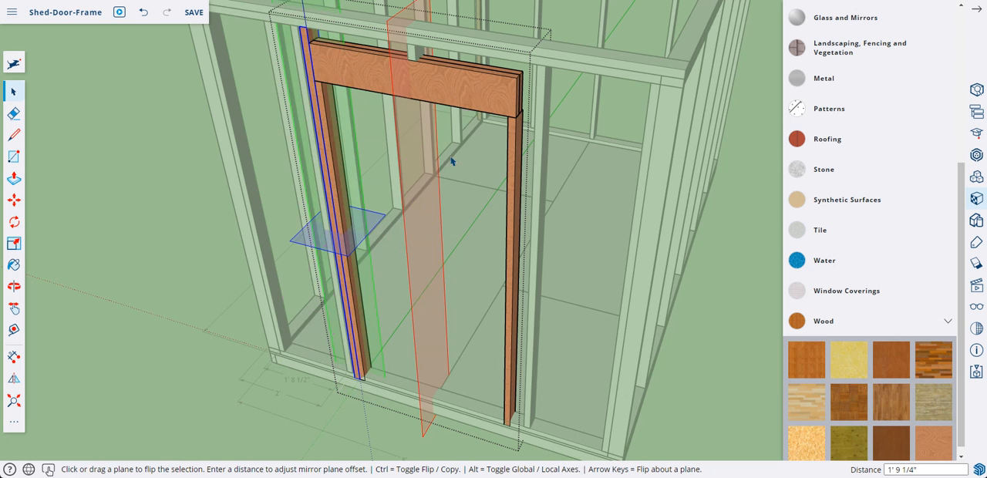
pyautogui.press('ctrl')
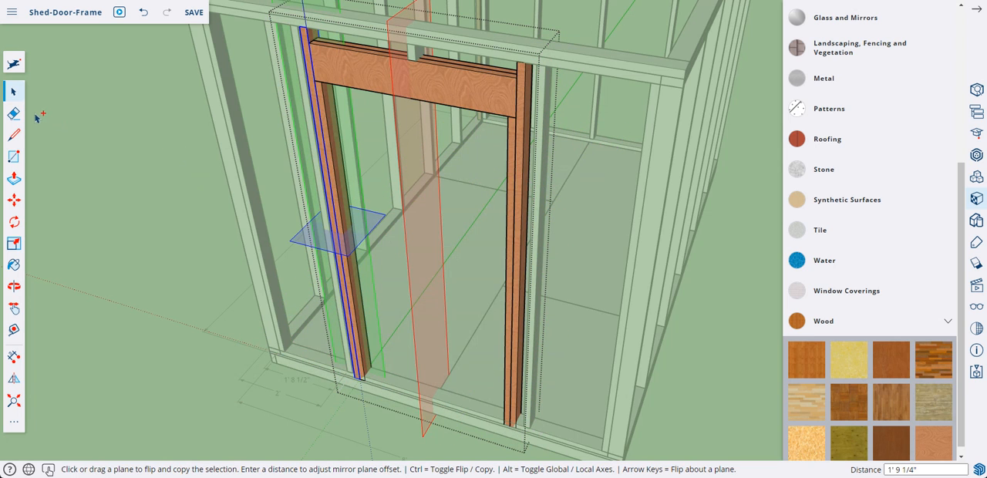
pyautogui.click(17, 92)
pyautogui.click(126, 110)
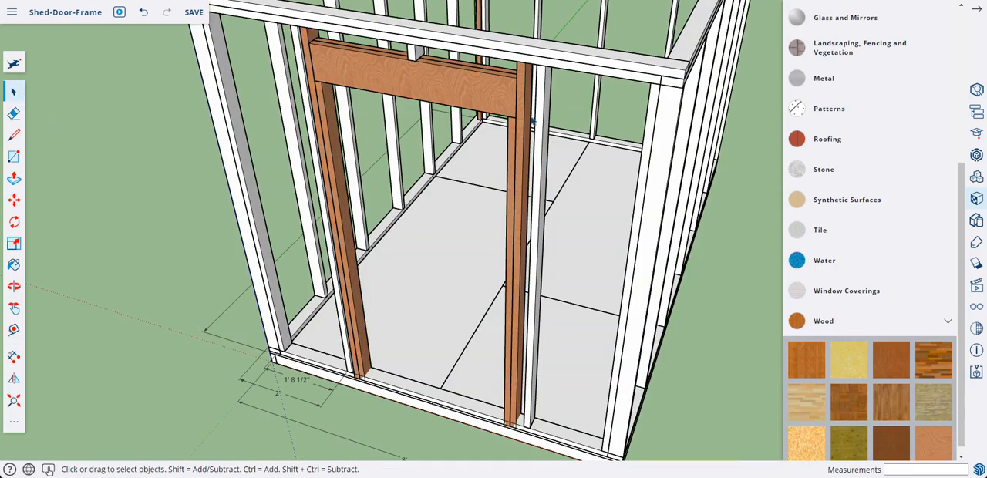
pyautogui.moveTo(499, 148); pyautogui.dragTo(575, 143, button='middle')
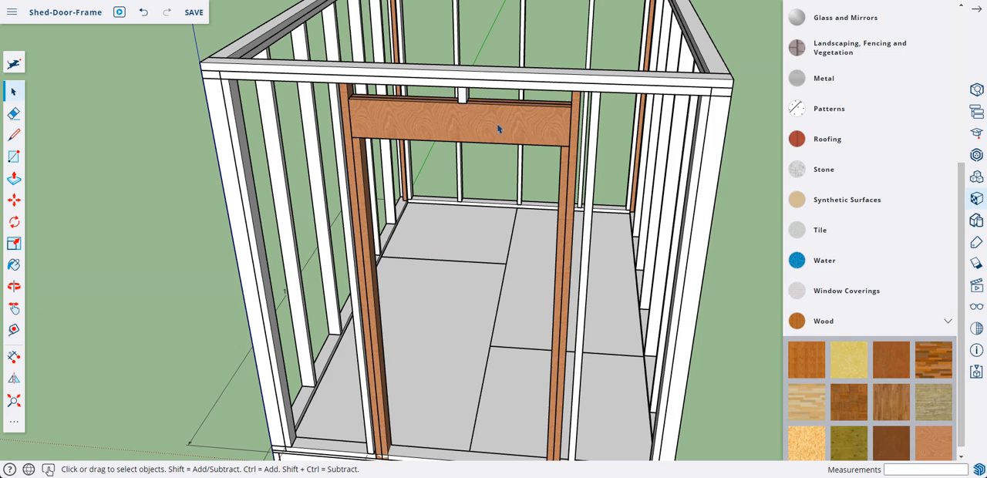
pyautogui.moveTo(498, 129); pyautogui.dragTo(520, 238, button='middle')
pyautogui.moveTo(521, 291); pyautogui.dragTo(532, 227, button='middle')
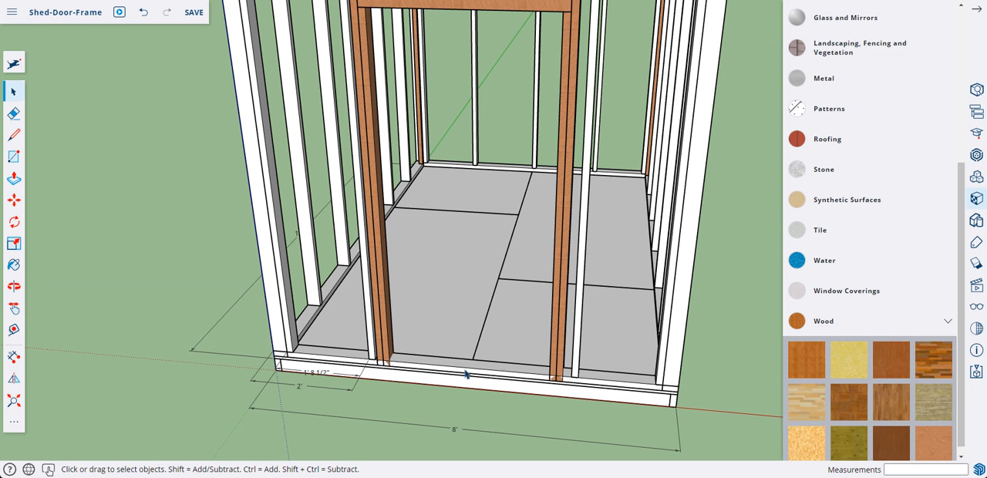
# Inside the front wall group, move the bottom plate 5' 6 1/2" along the wall so its end meets the left king stud's outer face
pyautogui.scroll(5, 400, 373)
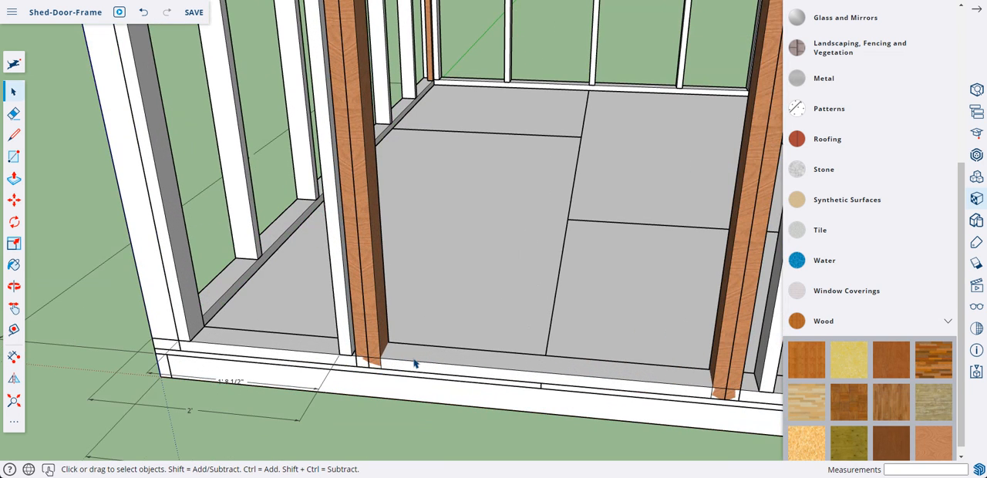
pyautogui.click(423, 364)
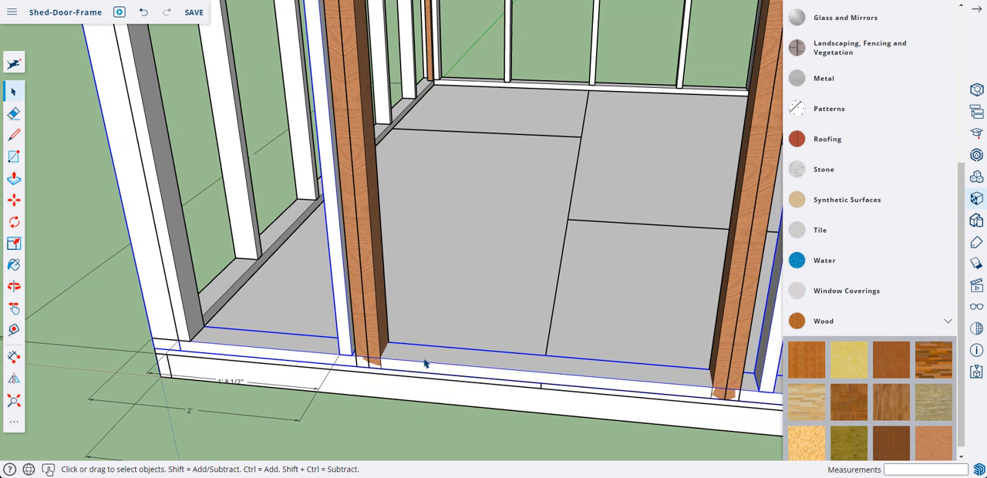
pyautogui.doubleClick(422, 366)
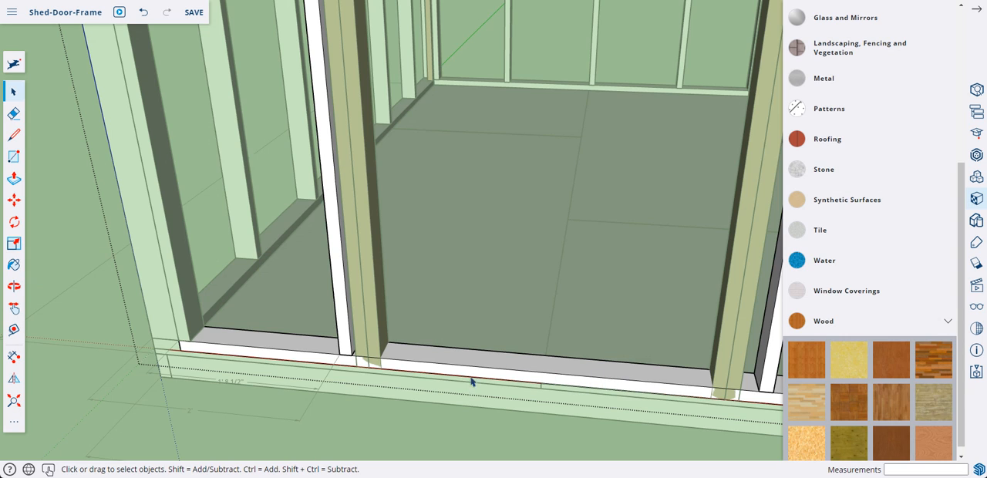
pyautogui.click(560, 379)
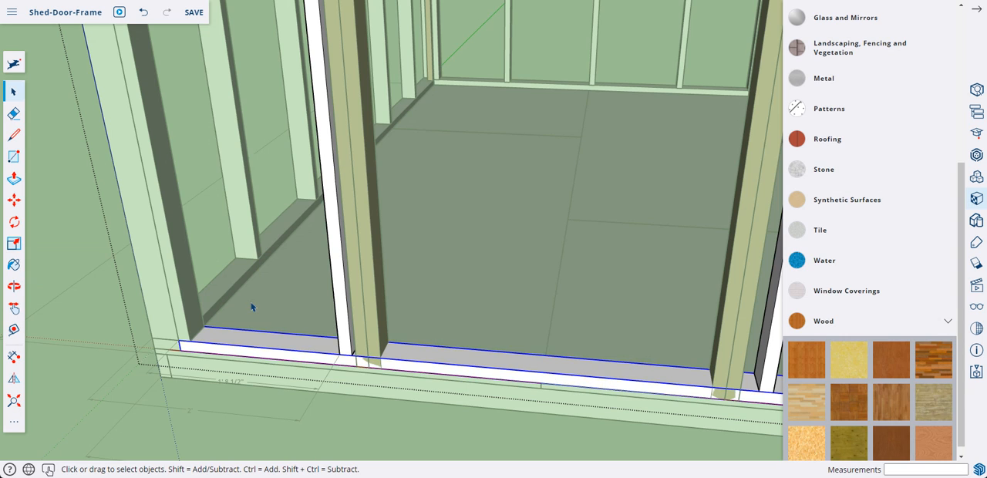
pyautogui.click(13, 199)
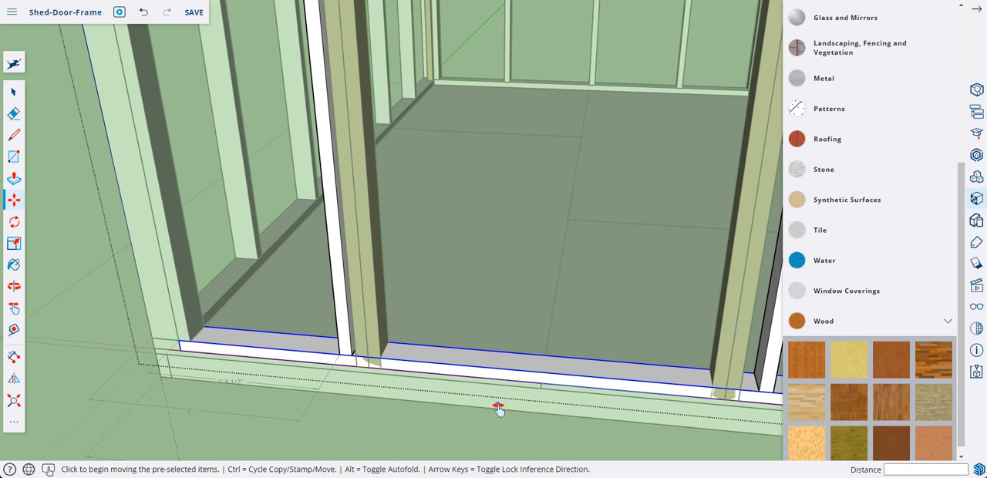
pyautogui.moveTo(499, 405); pyautogui.dragTo(317, 322, button='middle')
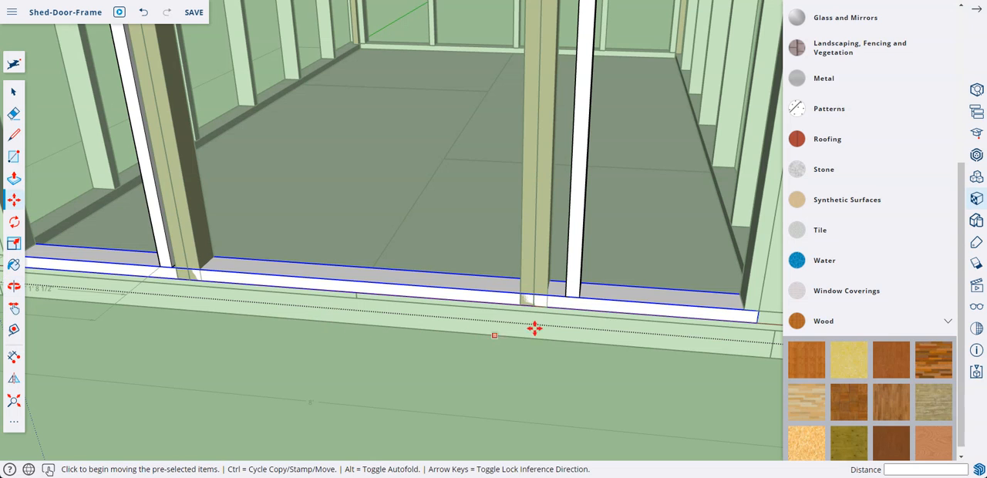
pyautogui.click(754, 313)
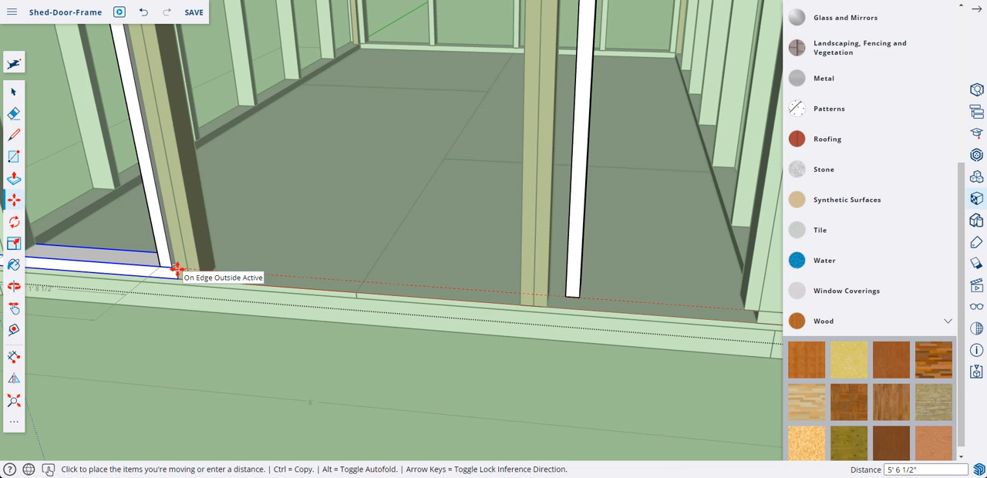
pyautogui.click(176, 269)
# Shorten the moved bottom plate by pushing its protruding end face 5' 6 1/2" back to the wall's corner stud, and close the plate's group
pyautogui.moveTo(242, 311); pyautogui.dragTo(333, 357, button='middle')
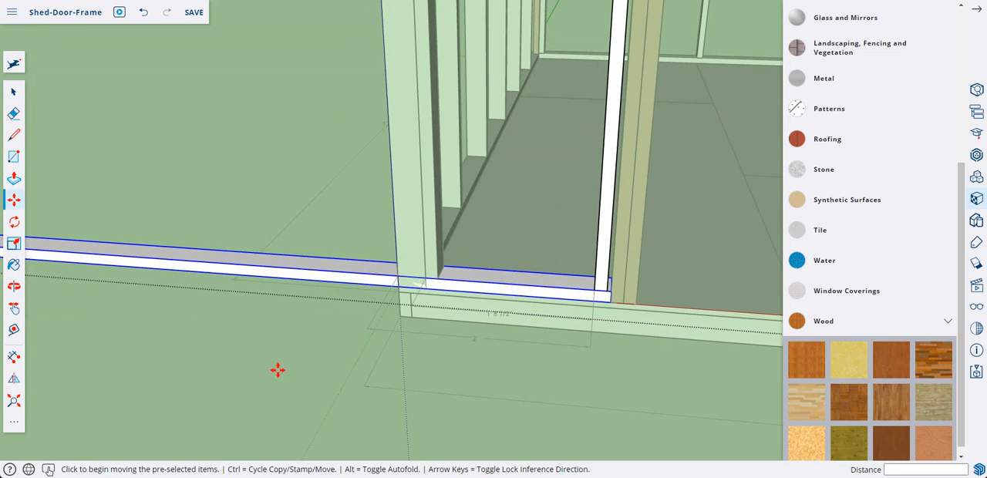
pyautogui.scroll(3, 278, 368)
pyautogui.scroll(-3, 278, 368)
pyautogui.scroll(5, 280, 368)
pyautogui.scroll(-5, 282, 367)
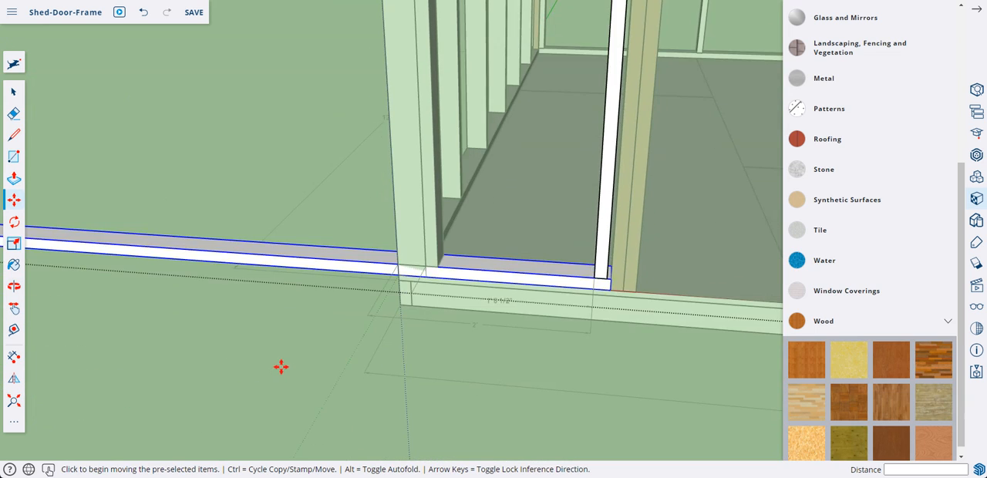
pyautogui.scroll(-5, 285, 367)
pyautogui.press('ctrl')
pyautogui.moveTo(231, 377); pyautogui.dragTo(440, 370, button='middle')
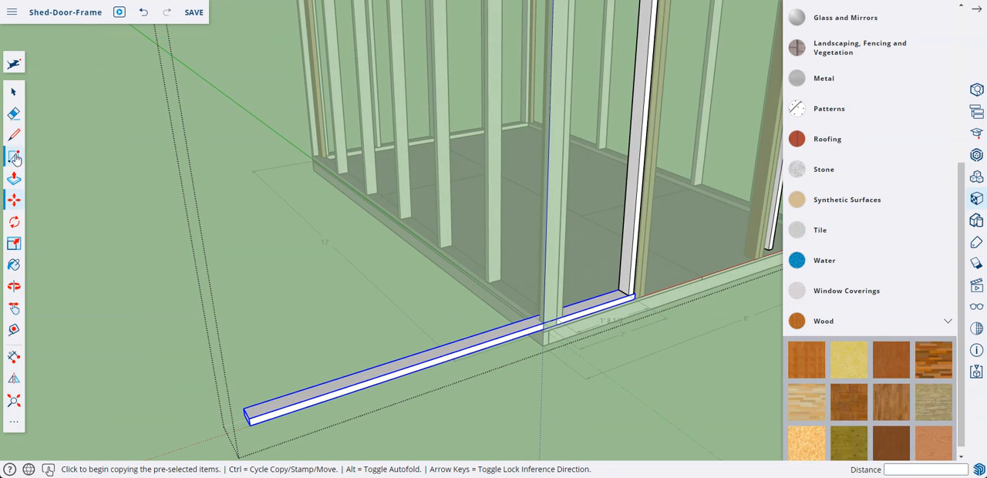
pyautogui.rightClick(251, 417)
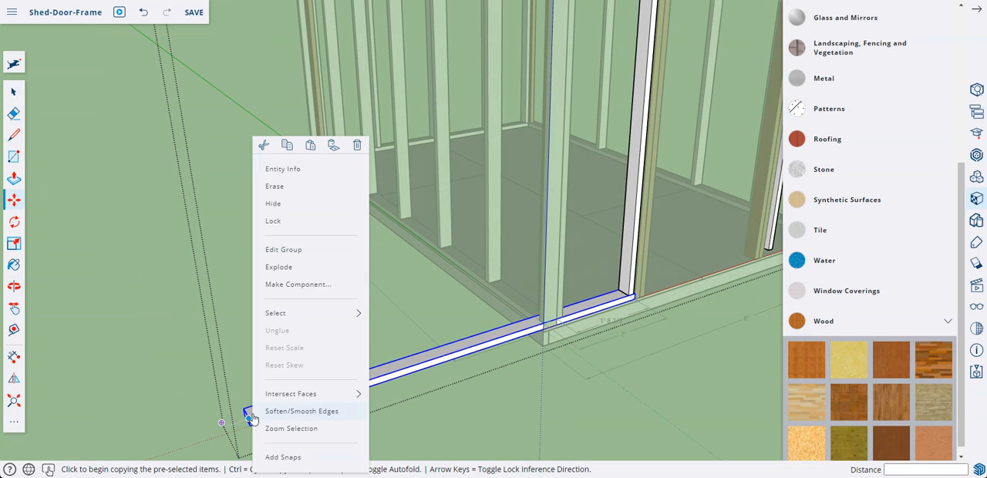
pyautogui.click(293, 265)
pyautogui.click(13, 178)
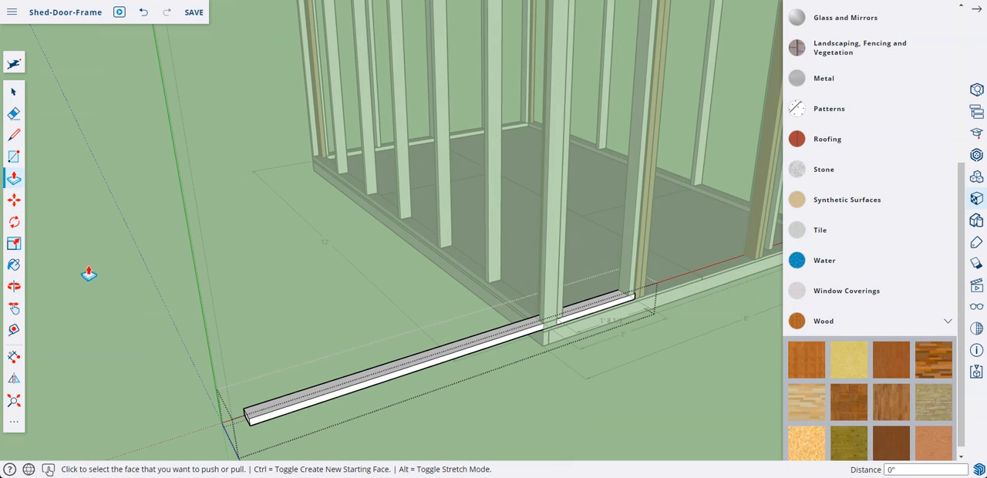
pyautogui.click(246, 427)
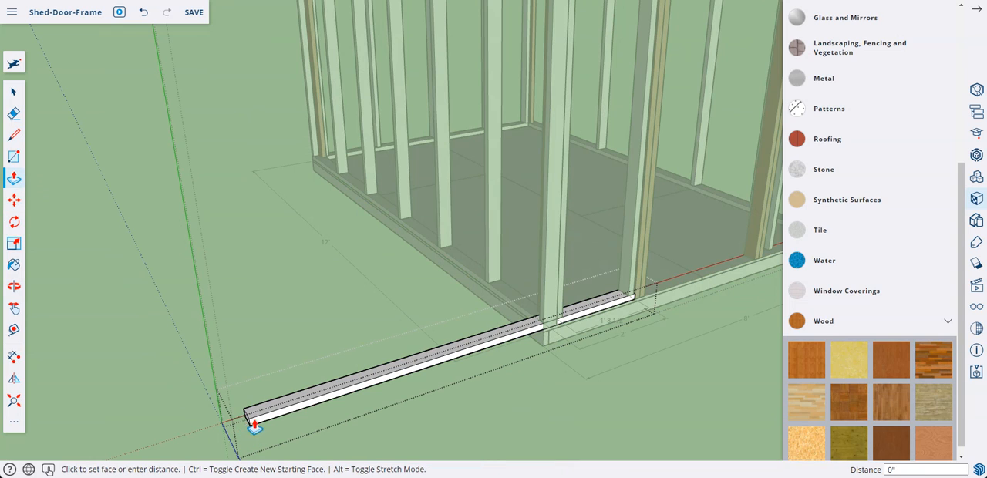
pyautogui.click(558, 330)
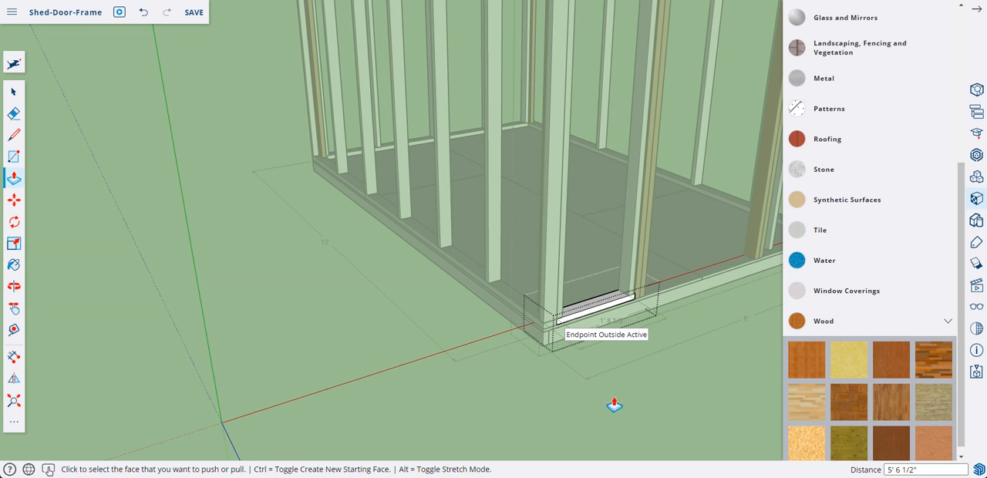
pyautogui.moveTo(641, 410); pyautogui.dragTo(385, 409, button='middle')
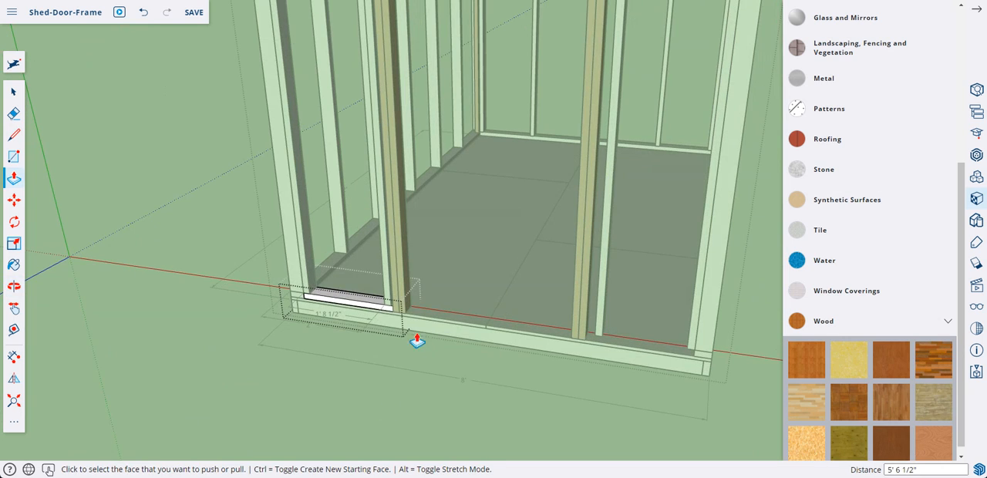
pyautogui.rightClick(207, 247)
pyautogui.click(236, 275)
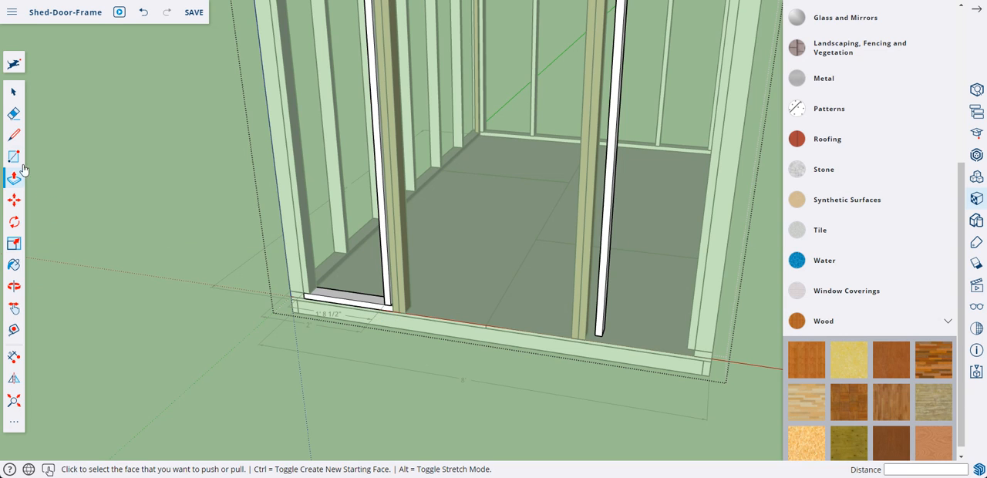
# Create a flipped copy of the short bottom plate across the doorway, offsetting the mirror plane 2' 9 1/4" to the opening's middle, and close the wall group
pyautogui.click(21, 100)
pyautogui.click(332, 302)
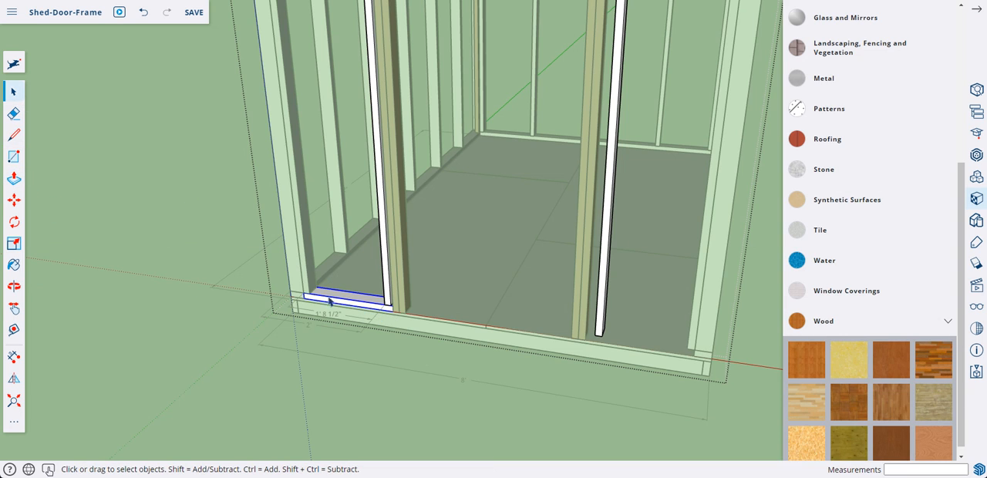
pyautogui.click(14, 377)
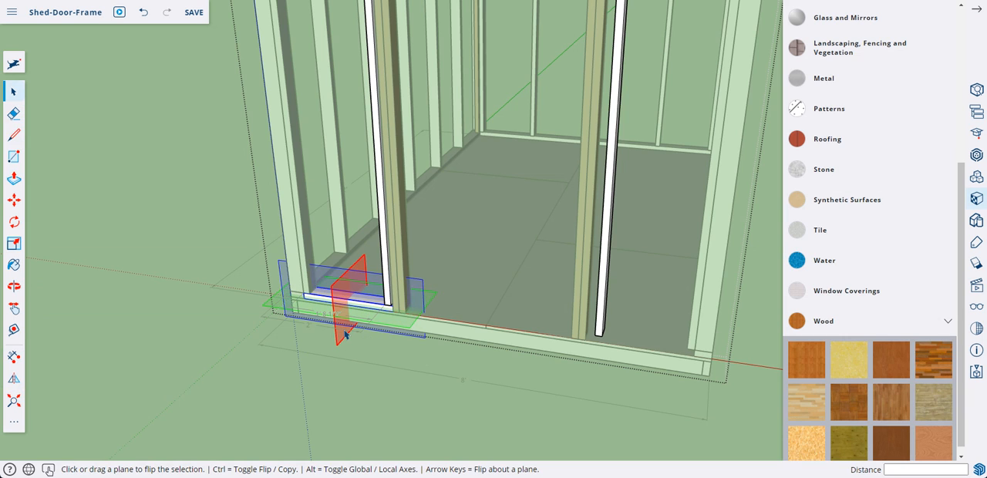
pyautogui.moveTo(345, 333); pyautogui.dragTo(488, 330)
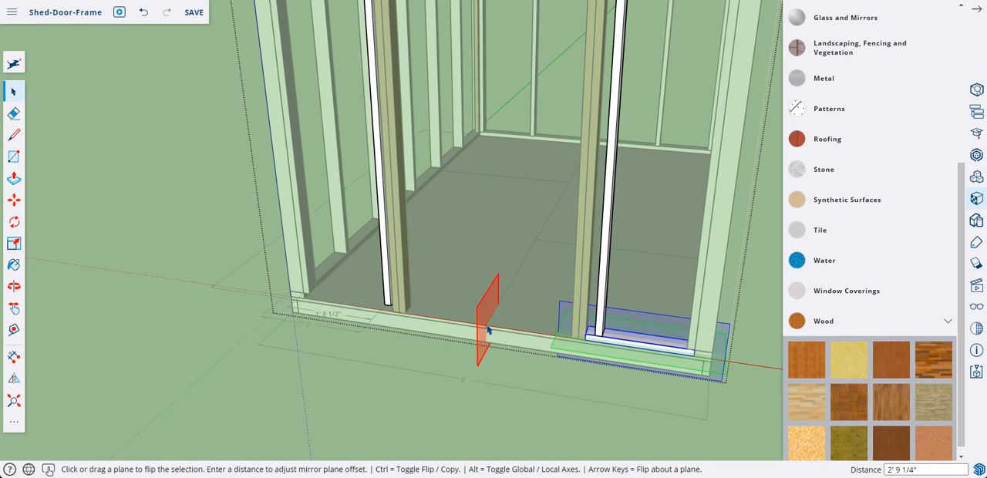
pyautogui.press('ctrl')
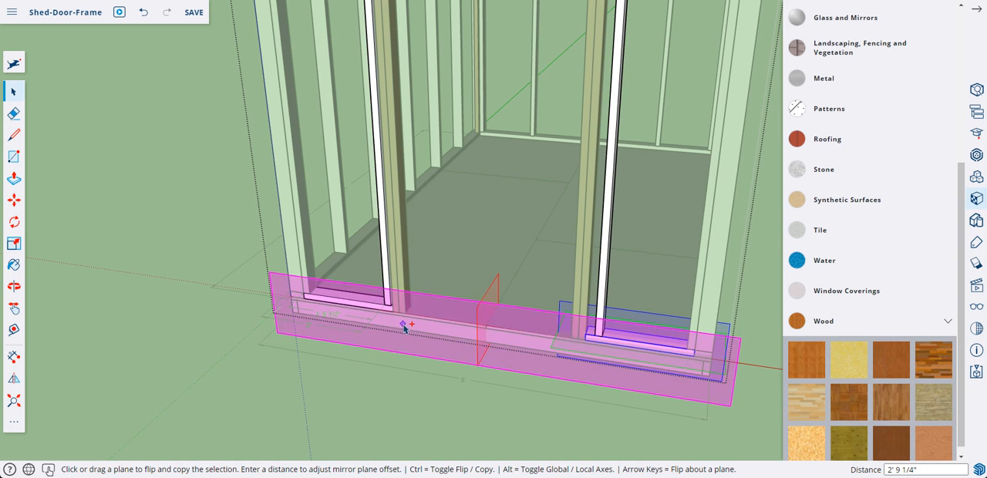
pyautogui.press('Escape')
pyautogui.rightClick(159, 246)
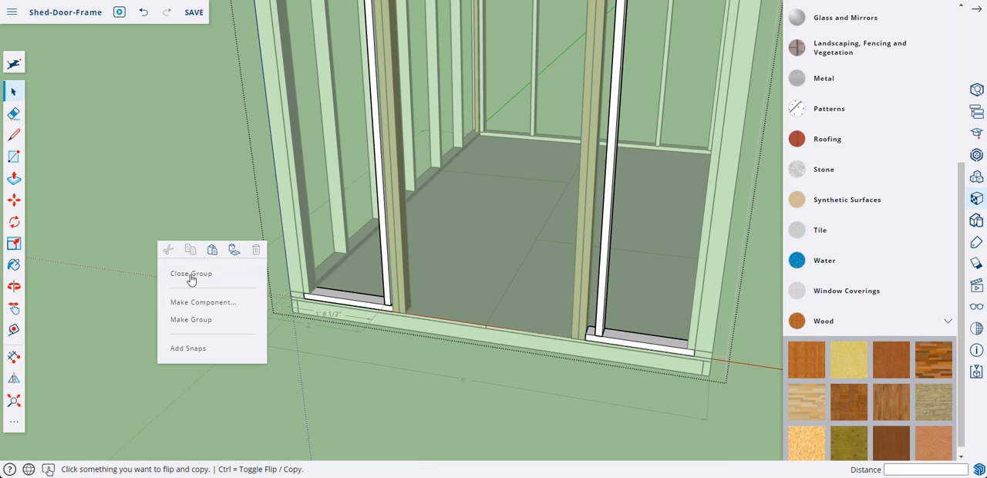
pyautogui.click(192, 277)
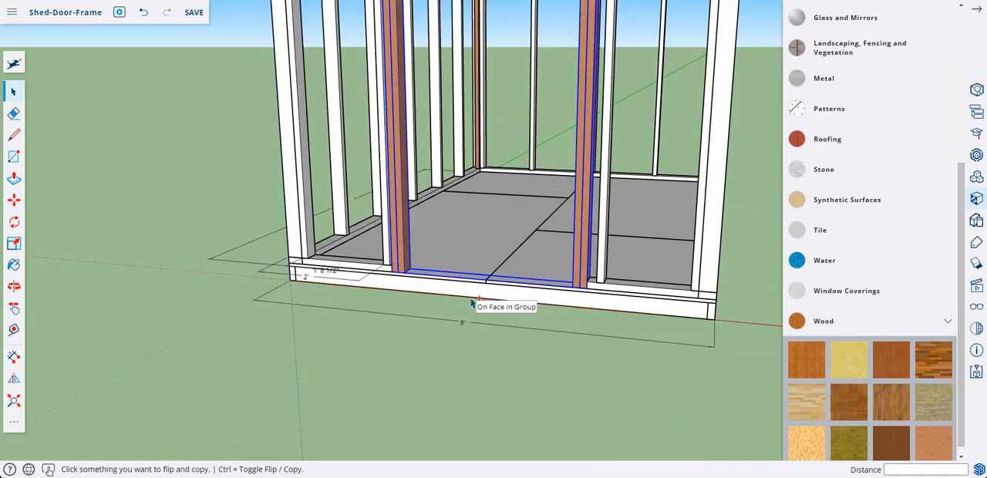
pyautogui.scroll(-3, 479, 306)
pyautogui.scroll(3, 481, 307)
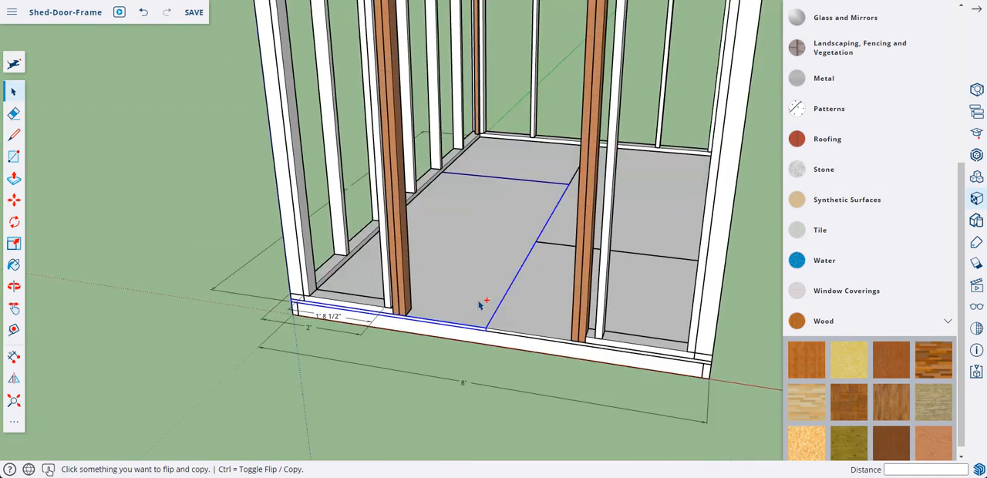
pyautogui.scroll(-5, 480, 306)
pyautogui.moveTo(481, 306); pyautogui.dragTo(499, 209, button='middle')
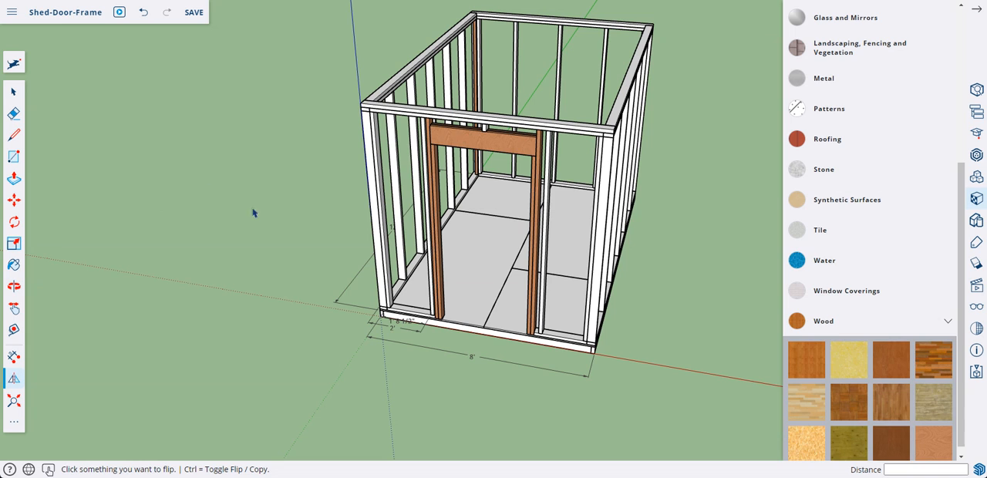
pyautogui.moveTo(462, 204); pyautogui.dragTo(361, 241, button='middle')
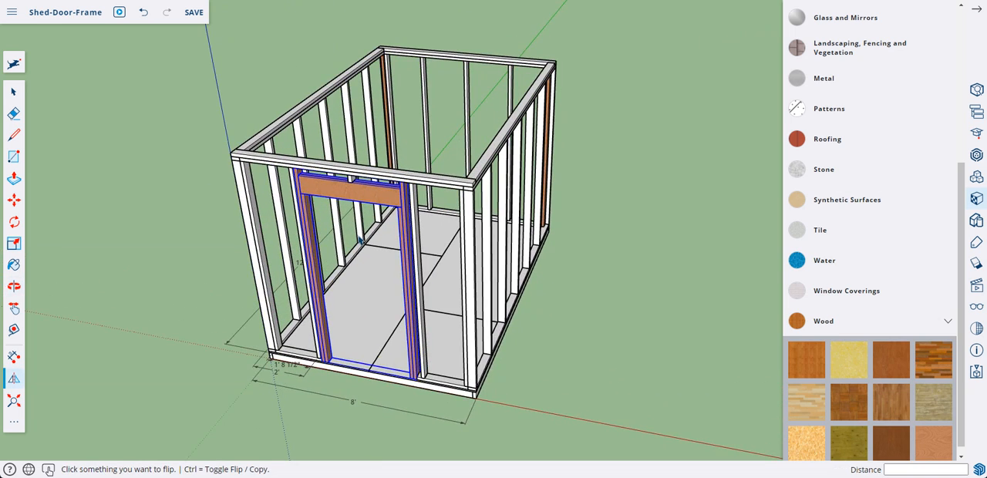